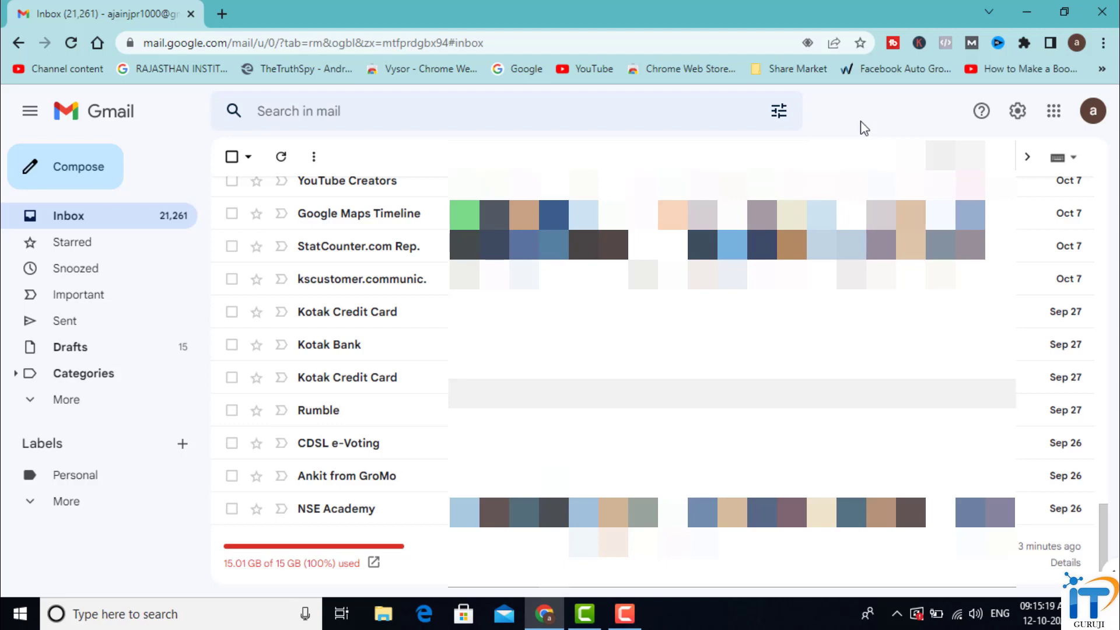
Search the mailbox for messages from YouTube's no-reply address and look through the first page of results.
drag(1103, 537, 1114, 216)
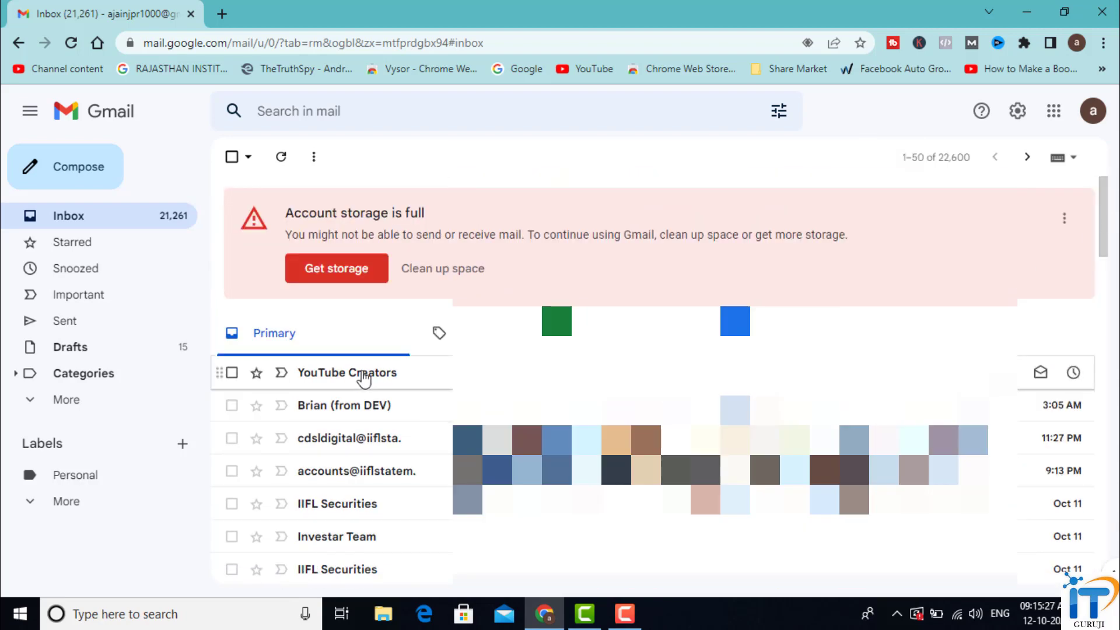
scroll(1103, 233, down, 2)
scroll(1102, 233, up, 2)
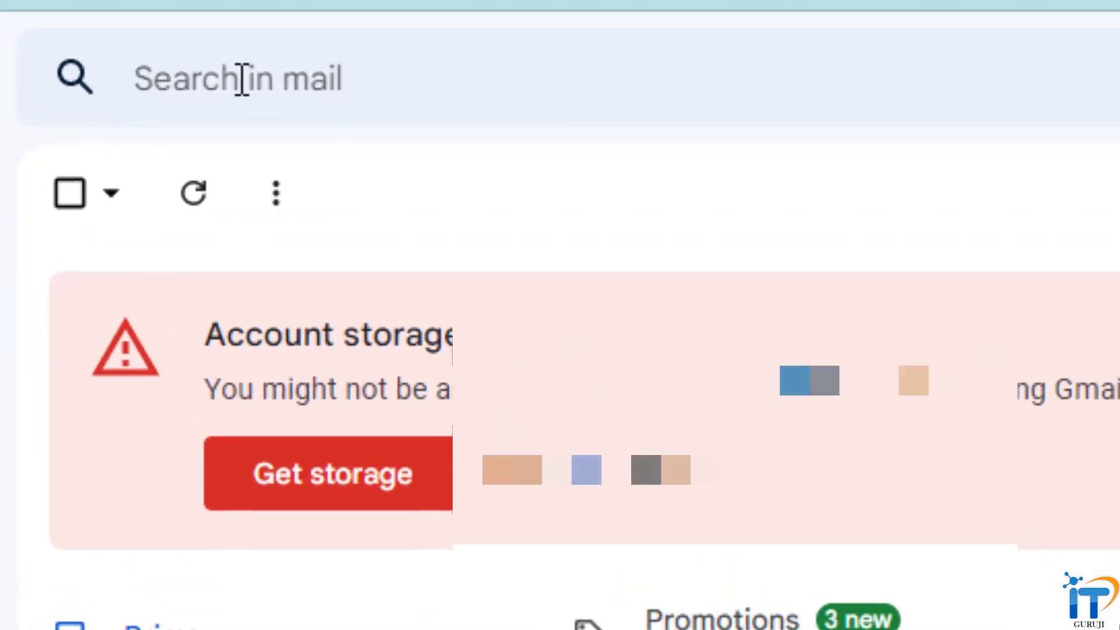
click(275, 97)
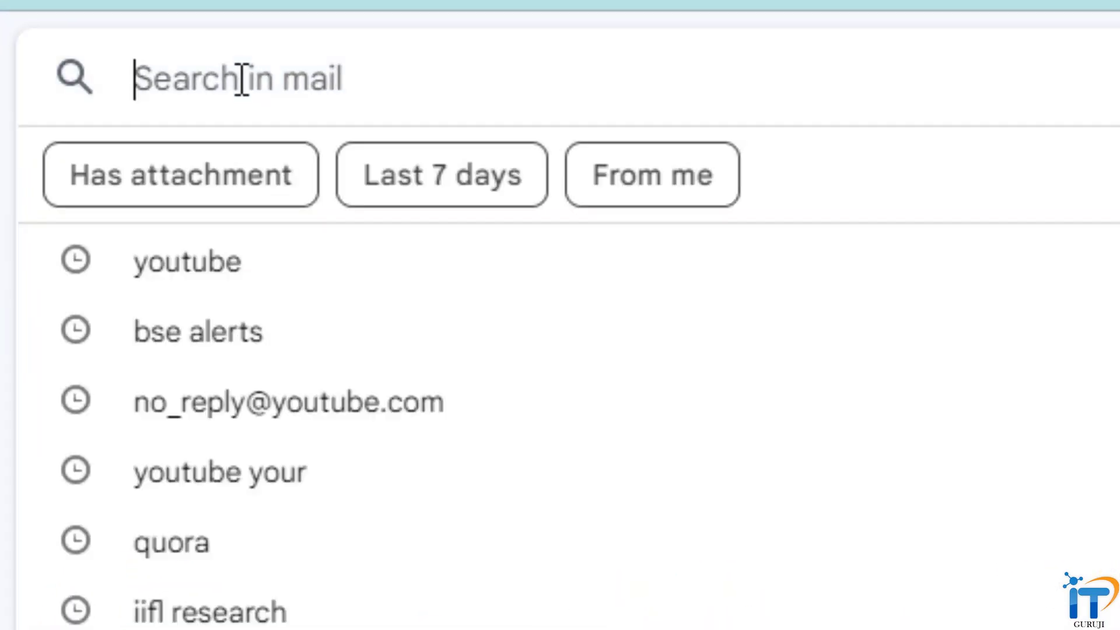
text(yo)
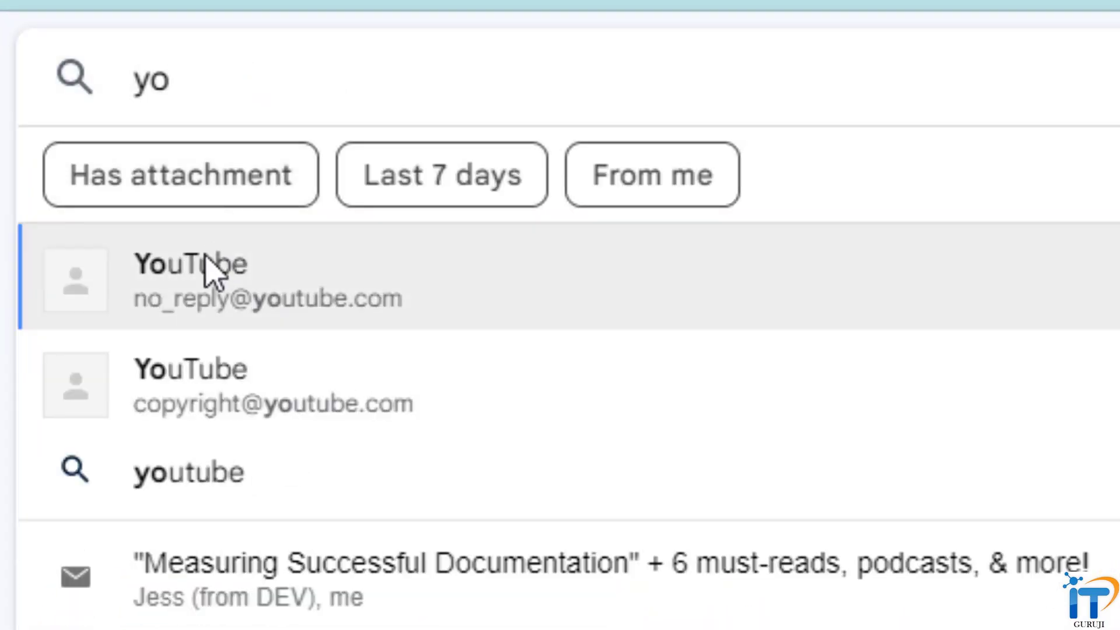
click(208, 279)
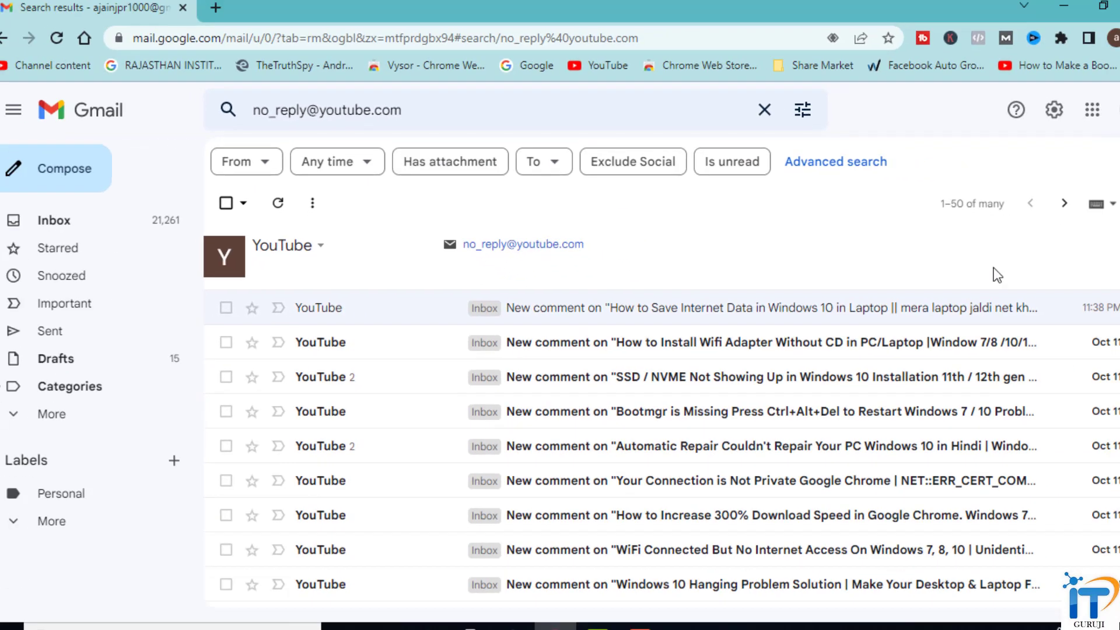
mouse_move(1119, 289)
mouse_down()
mouse_move(1103, 420)
mouse_move(1104, 568)
mouse_move(1115, 267)
mouse_up()
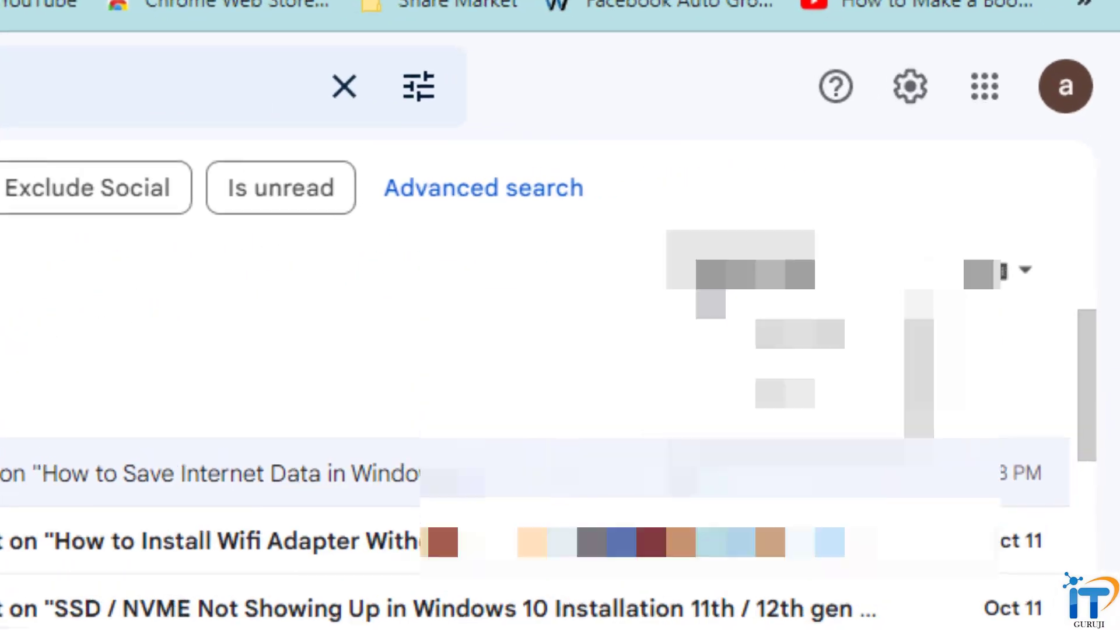
click(942, 202)
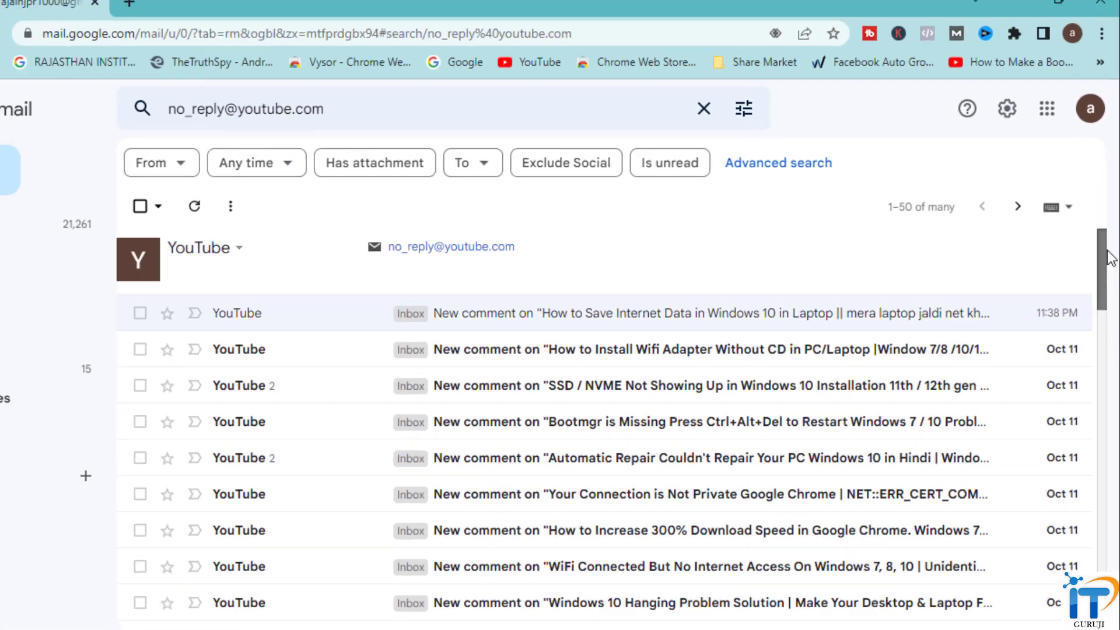
drag(1110, 260, 1110, 578)
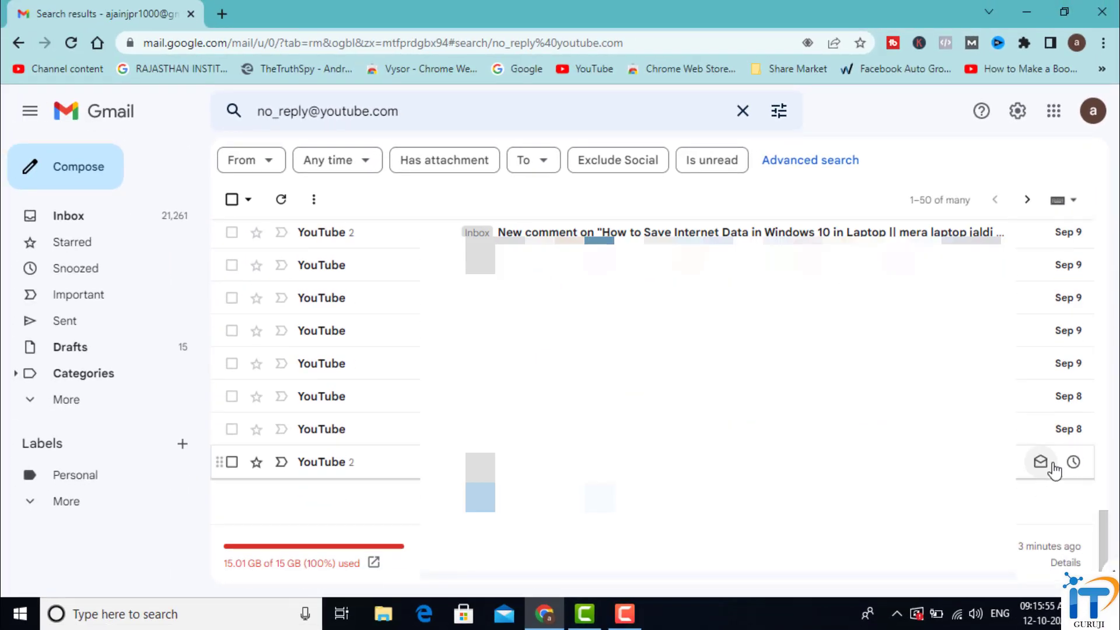
drag(1108, 546, 1108, 230)
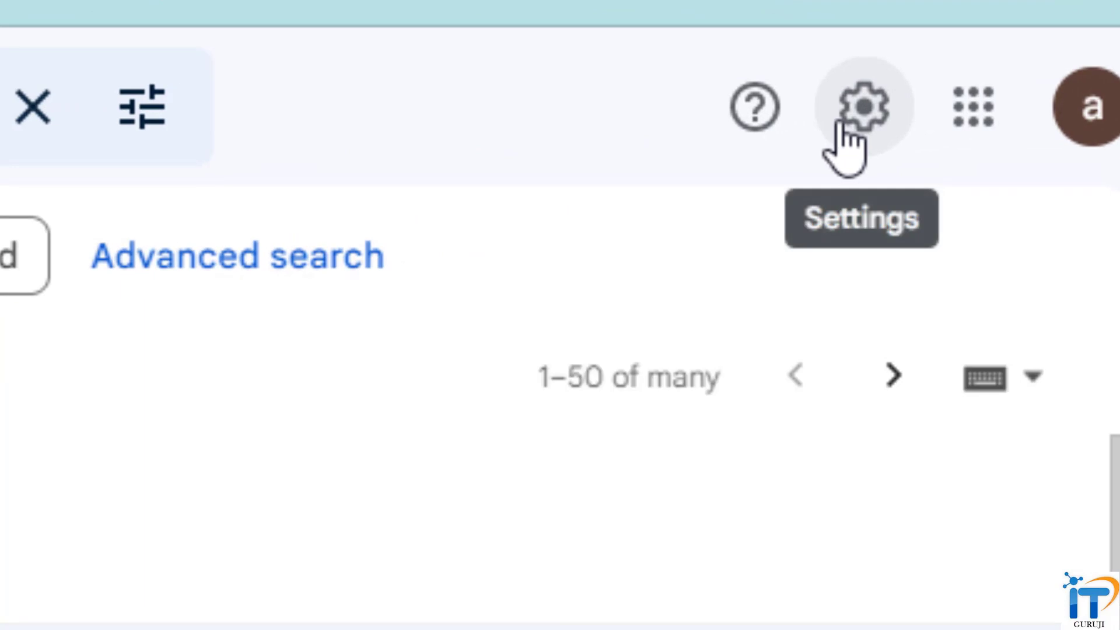
Set the maximum page size to 100 conversations per page in the general settings and save the changes.
click(1013, 116)
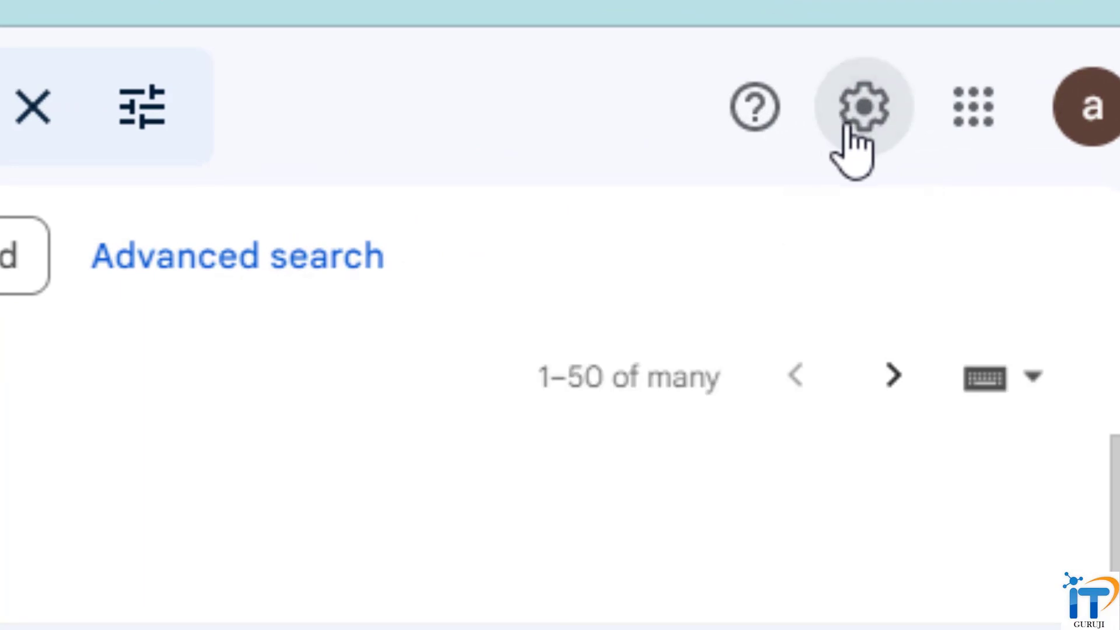
click(849, 125)
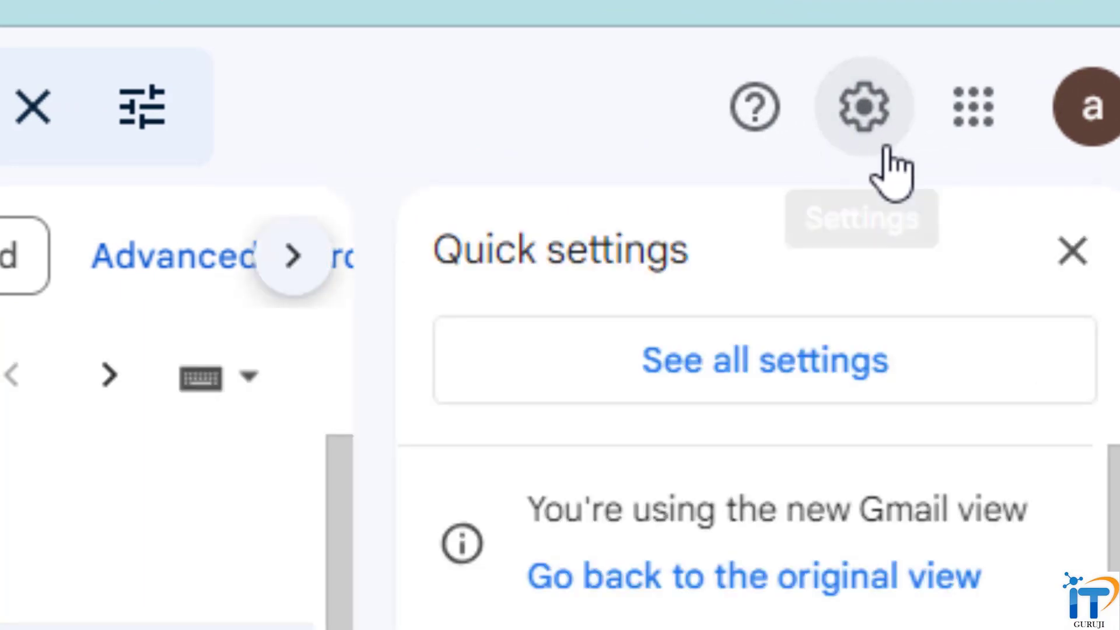
click(775, 363)
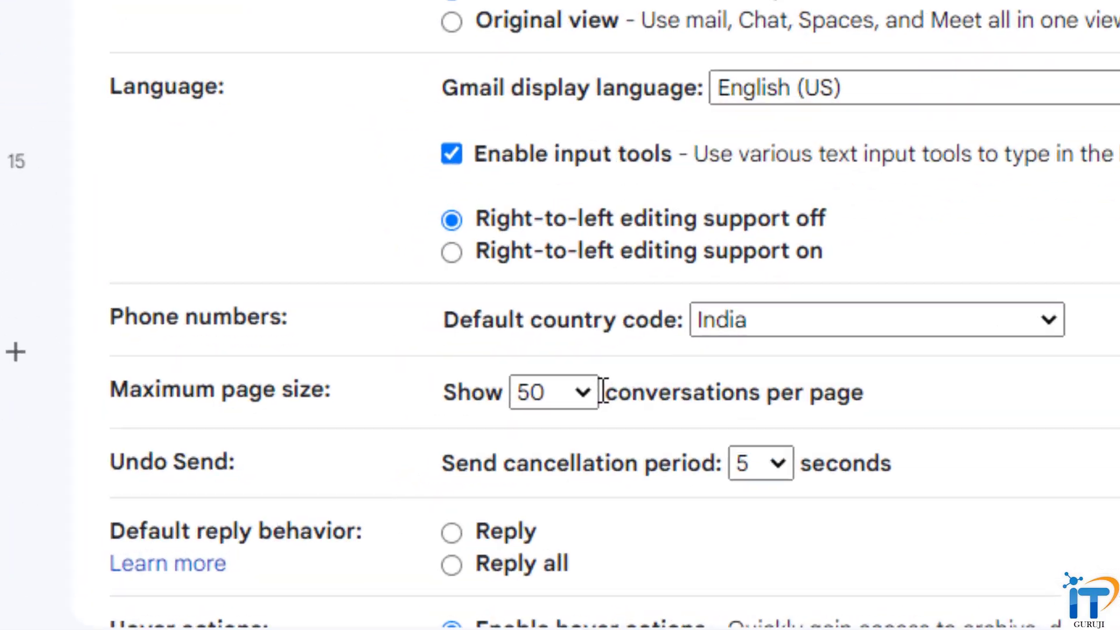
click(473, 467)
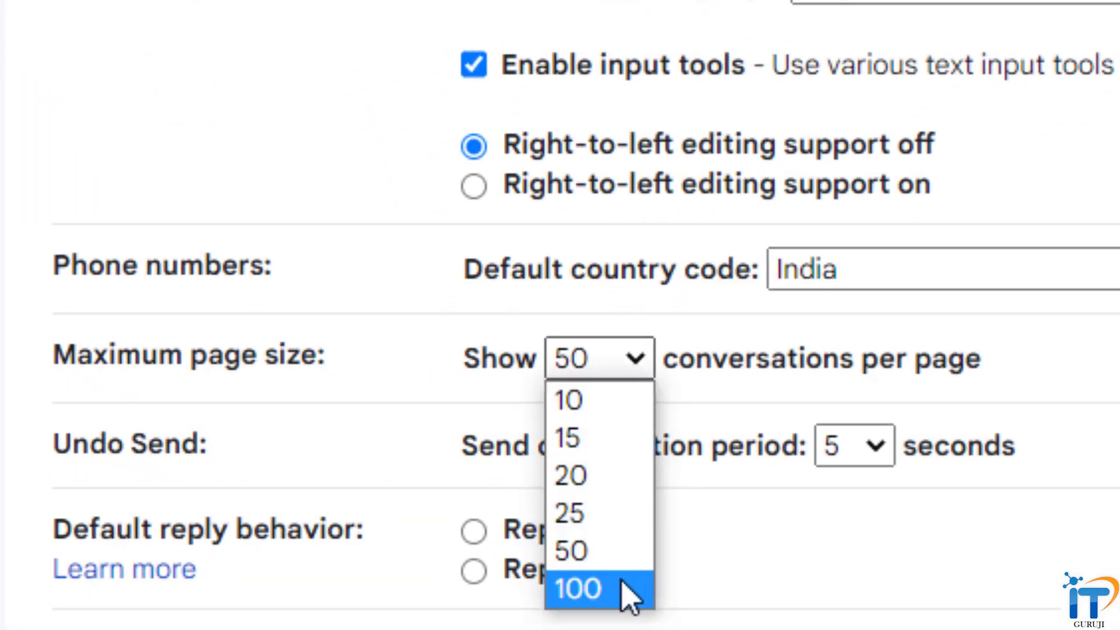
click(627, 594)
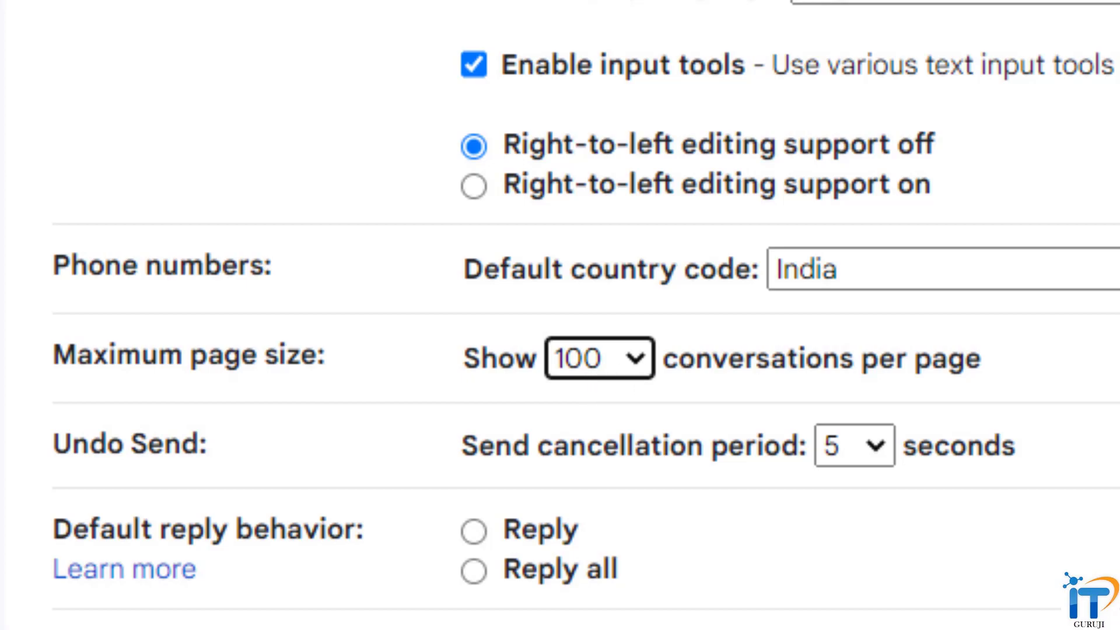
scroll(560, 315, down, 15)
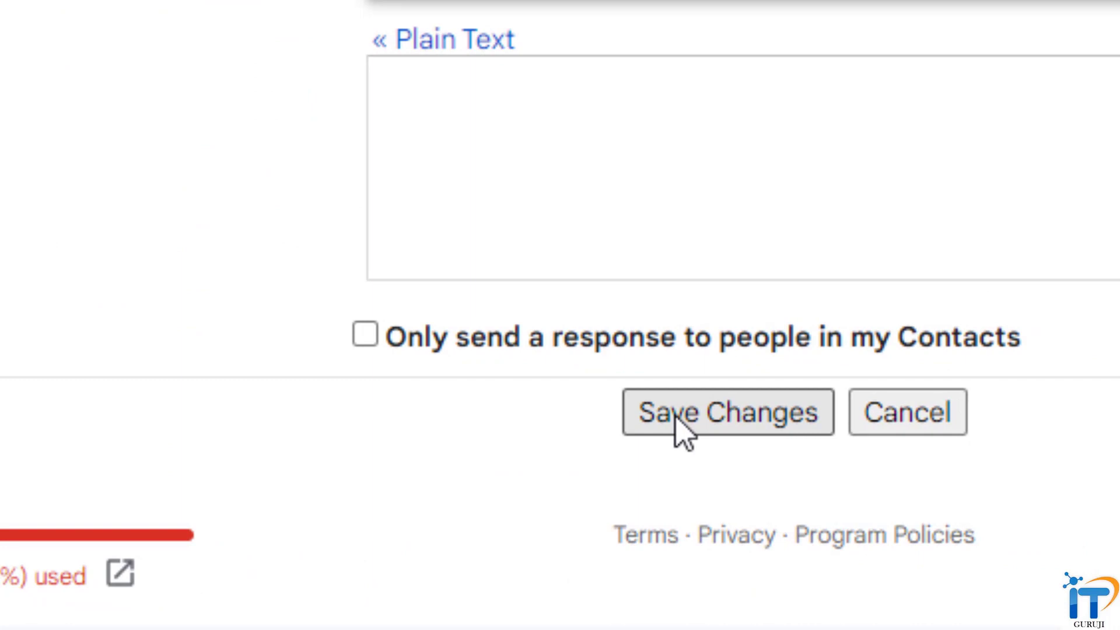
click(682, 431)
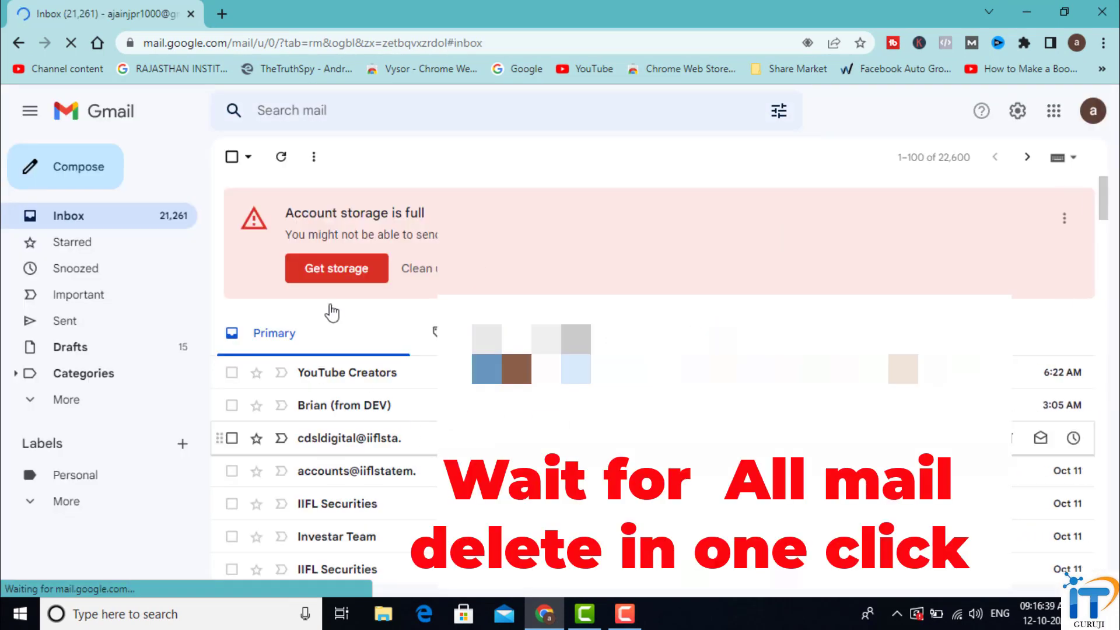
Search again for mail from YouTube's no-reply address and review the longer results page.
click(313, 114)
text(y)
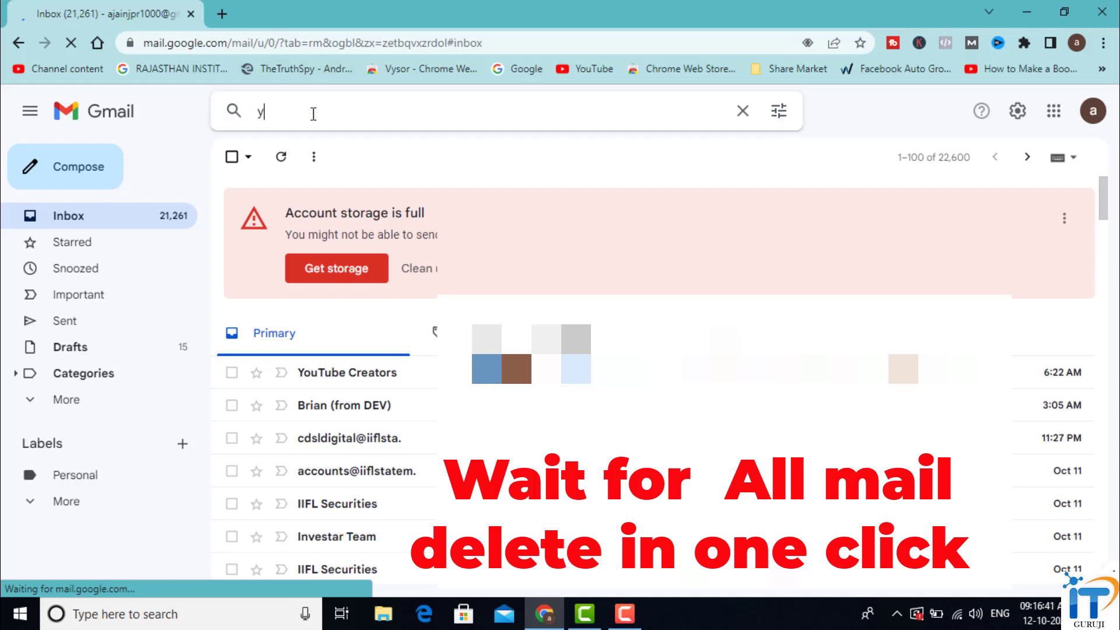
click(312, 184)
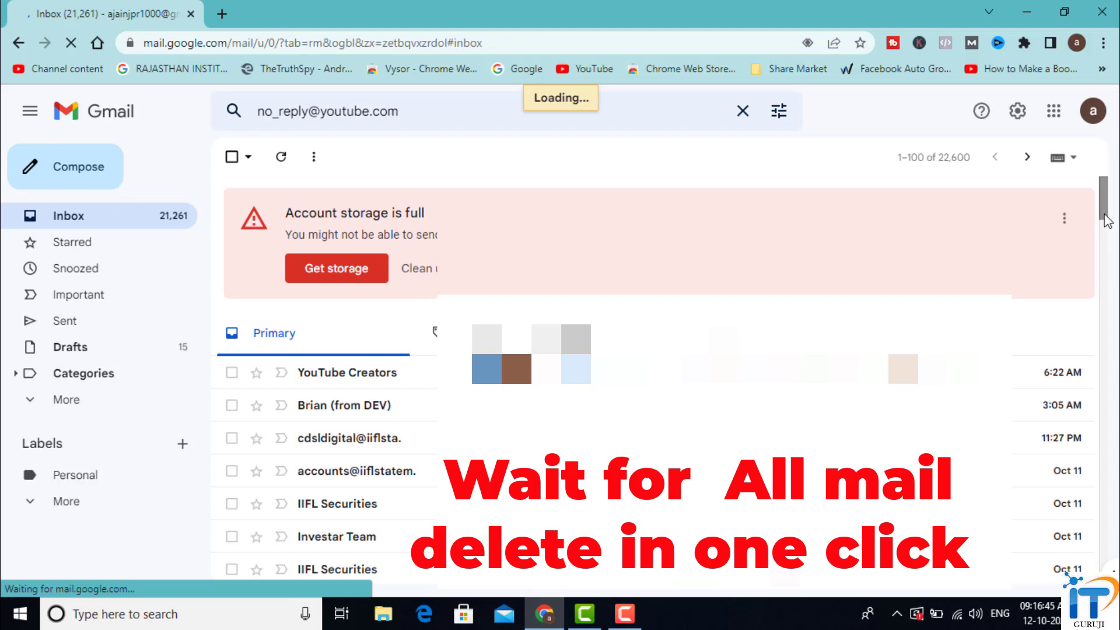
scroll(1111, 244, down, 10)
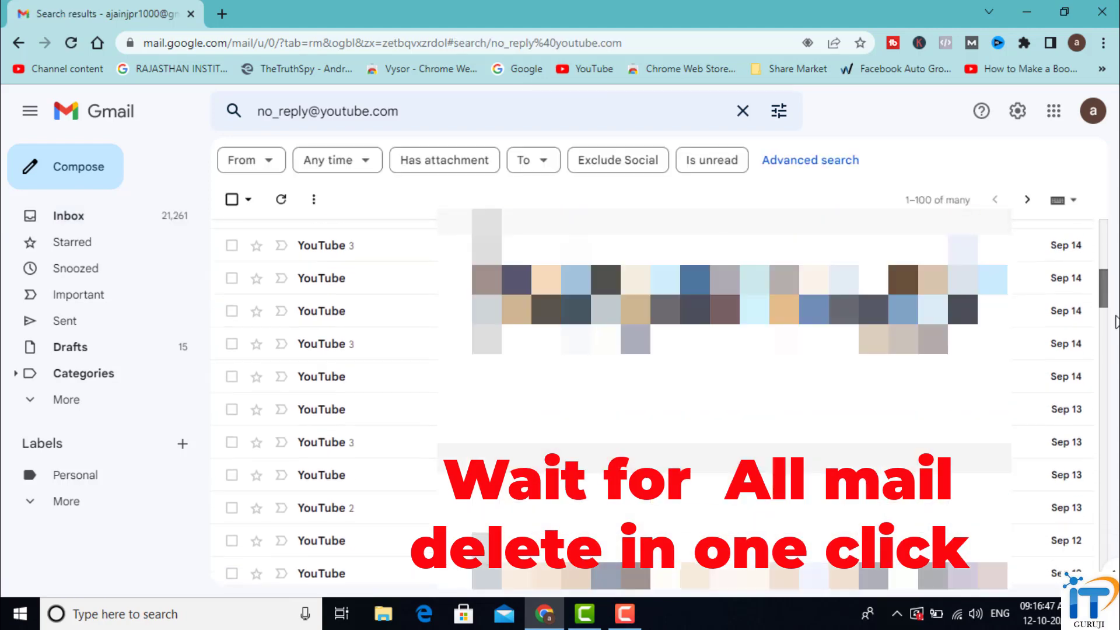
scroll(653, 379, down, 10)
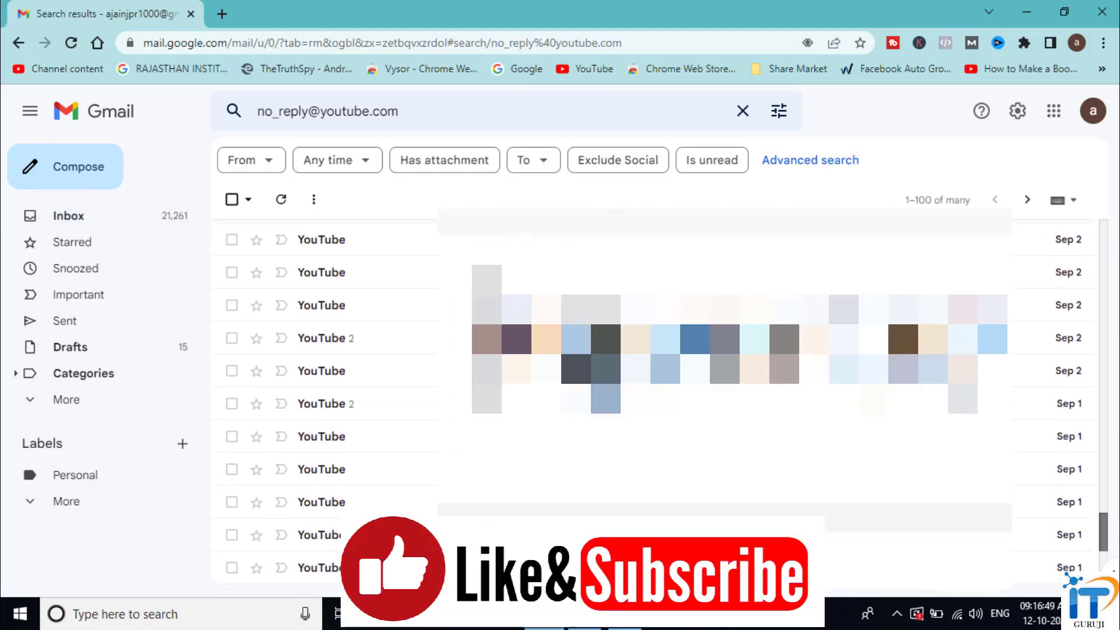
scroll(653, 350, up, 10)
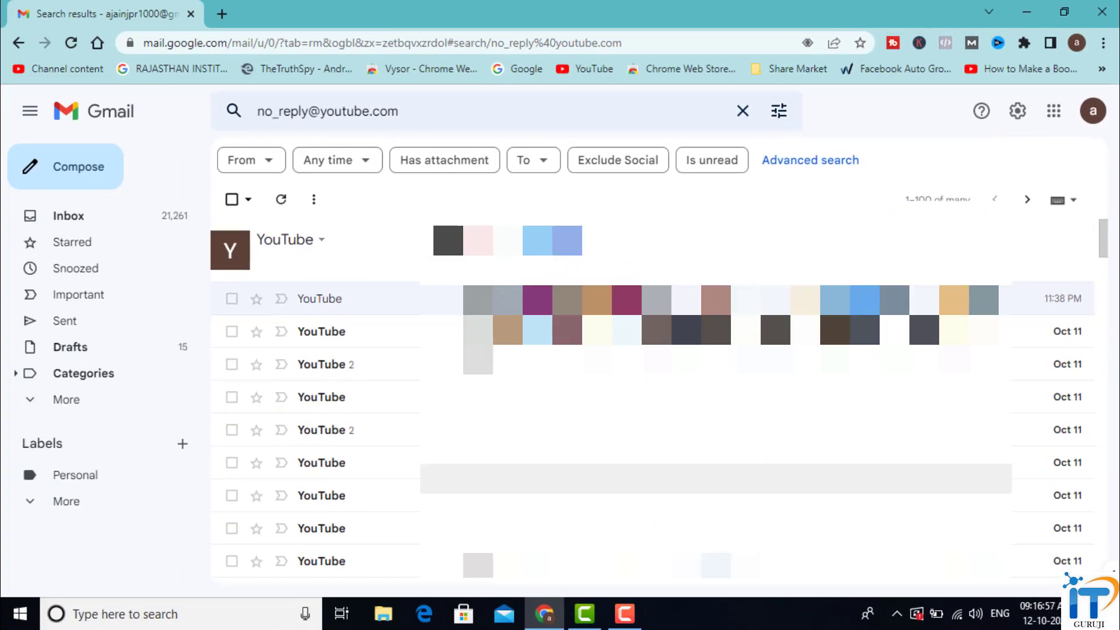
Select all conversations on the first page of YouTube search results and delete them.
click(232, 204)
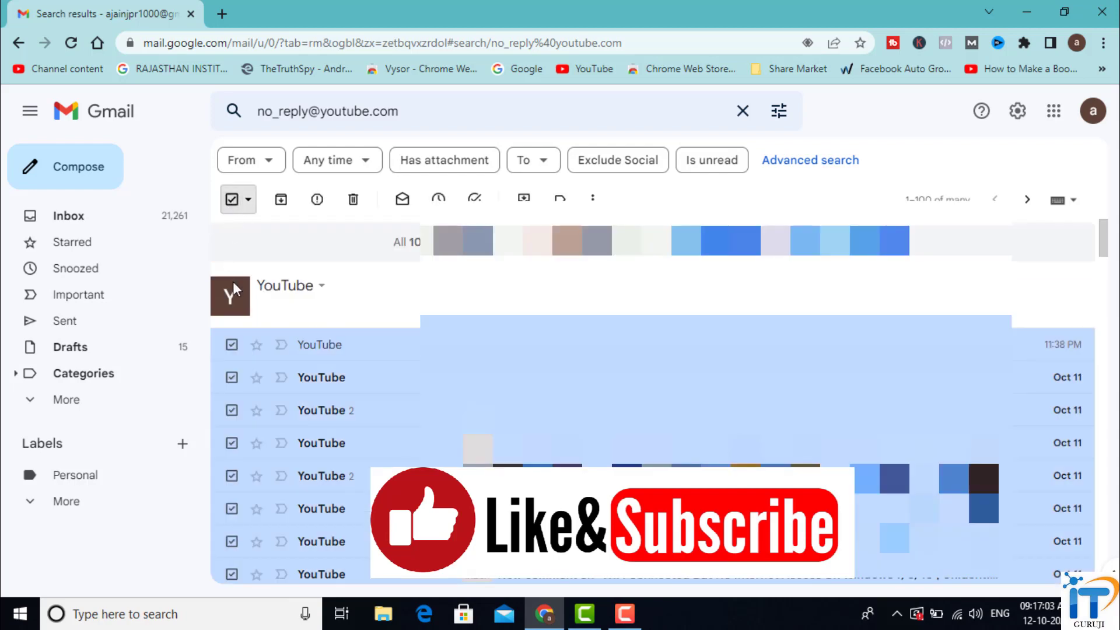
mouse_move(1103, 239)
mouse_down()
mouse_move(1103, 566)
mouse_move(1103, 239)
mouse_up()
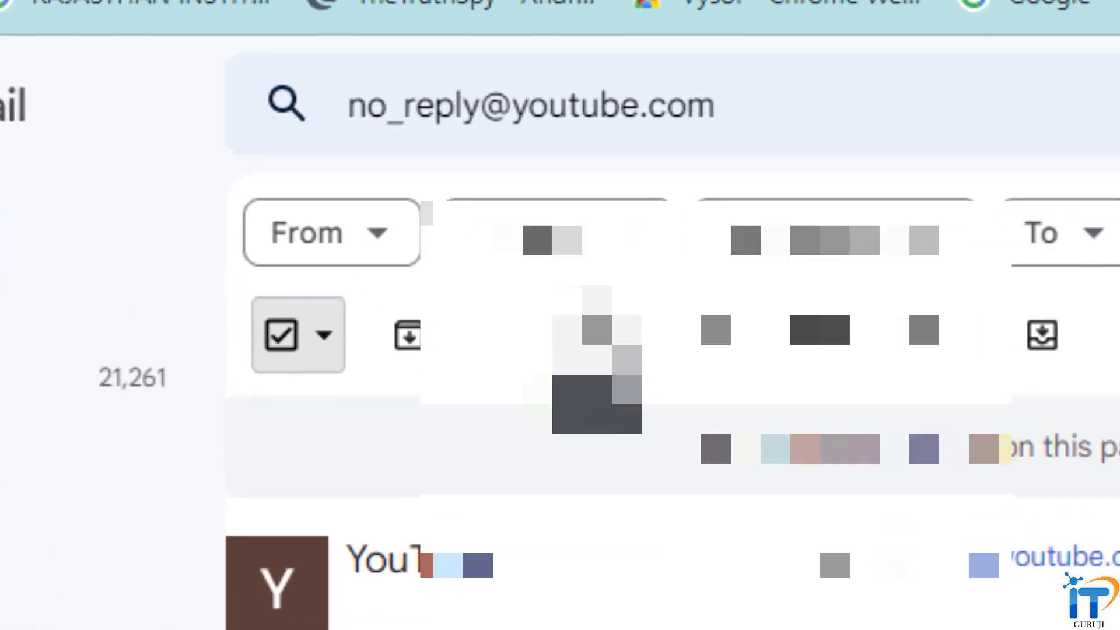
click(604, 351)
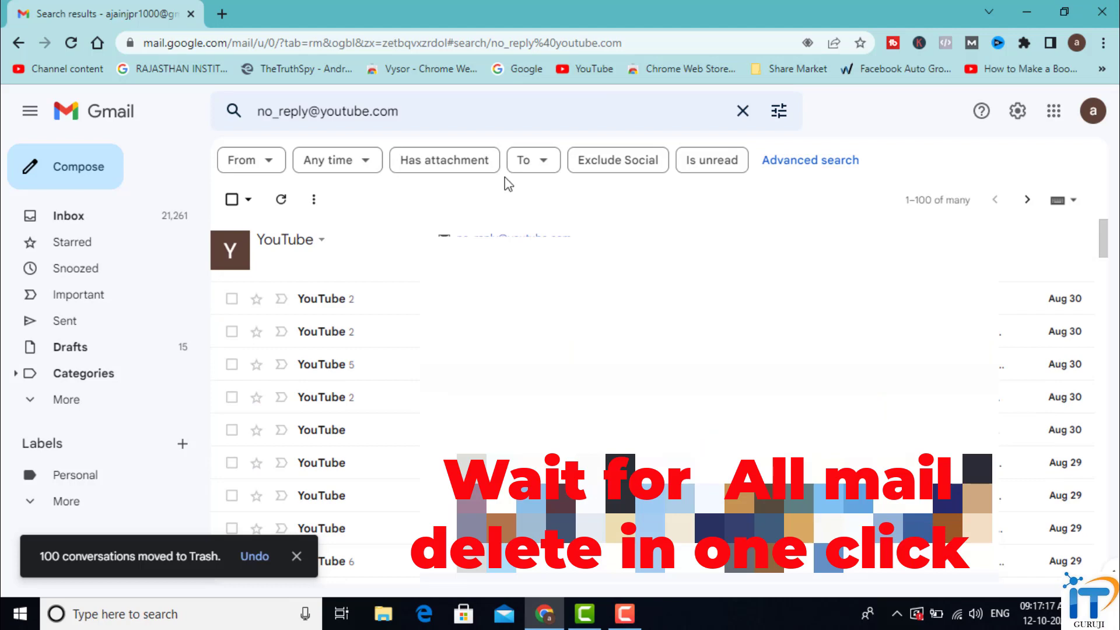
Select and delete the next full page of remaining YouTube conversations, checking the list before removing them.
mouse_move(1072, 312)
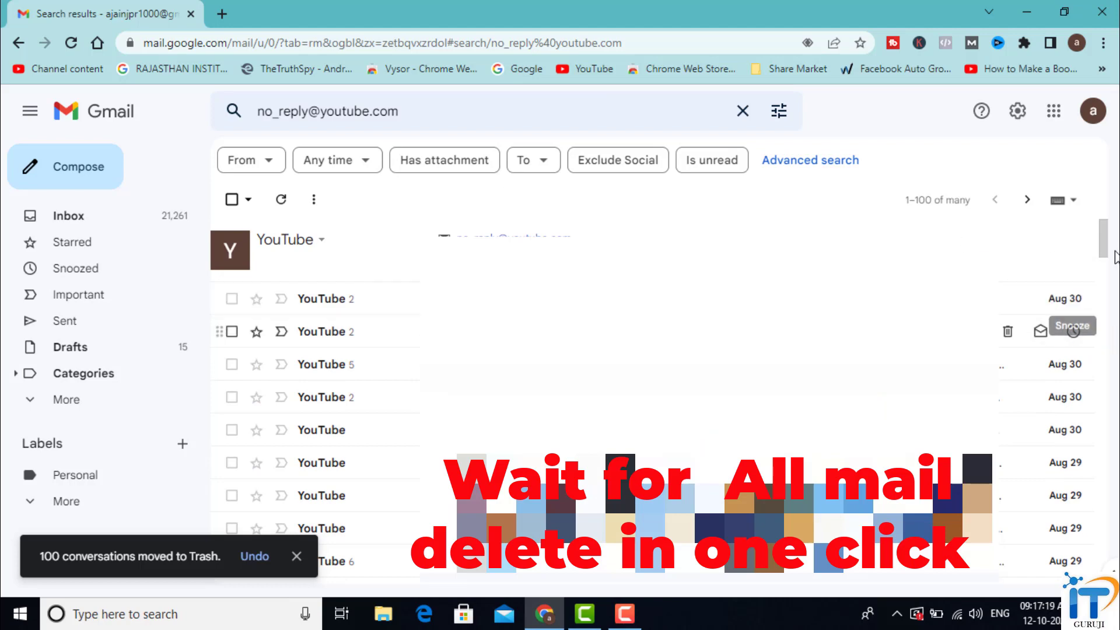
scroll(1072, 312, down, 20)
scroll(653, 350, down, 3)
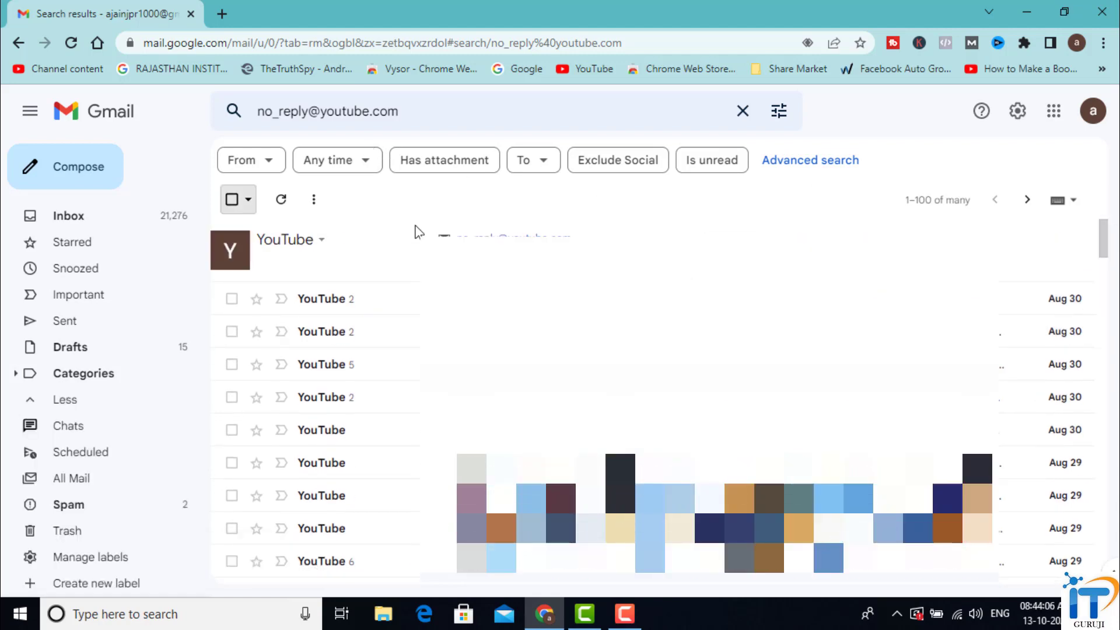
click(232, 199)
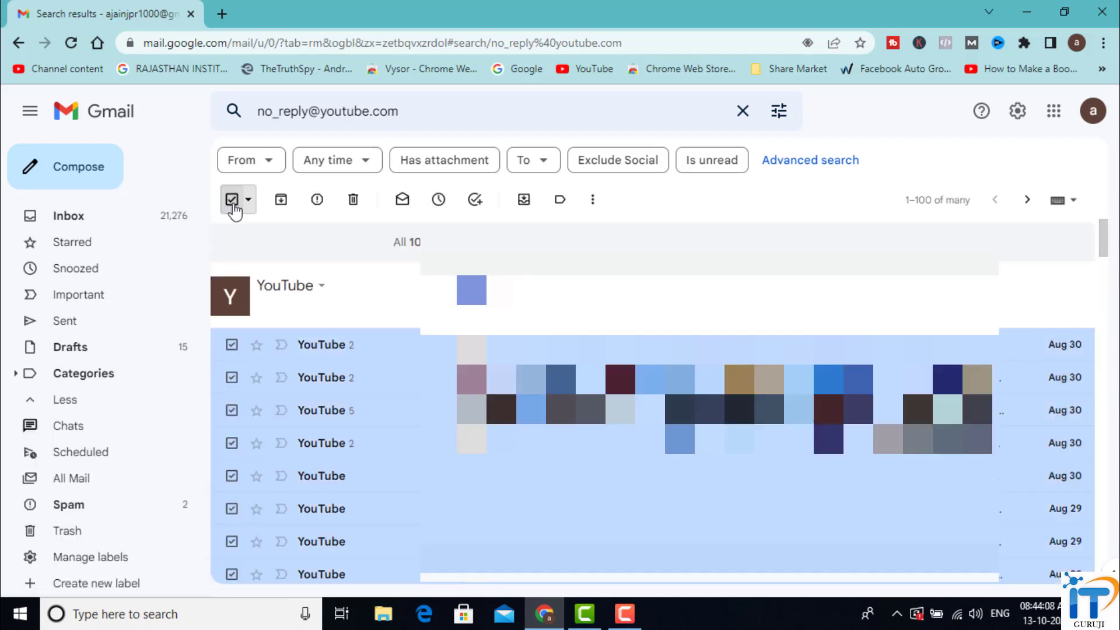
scroll(1106, 368, down, 10)
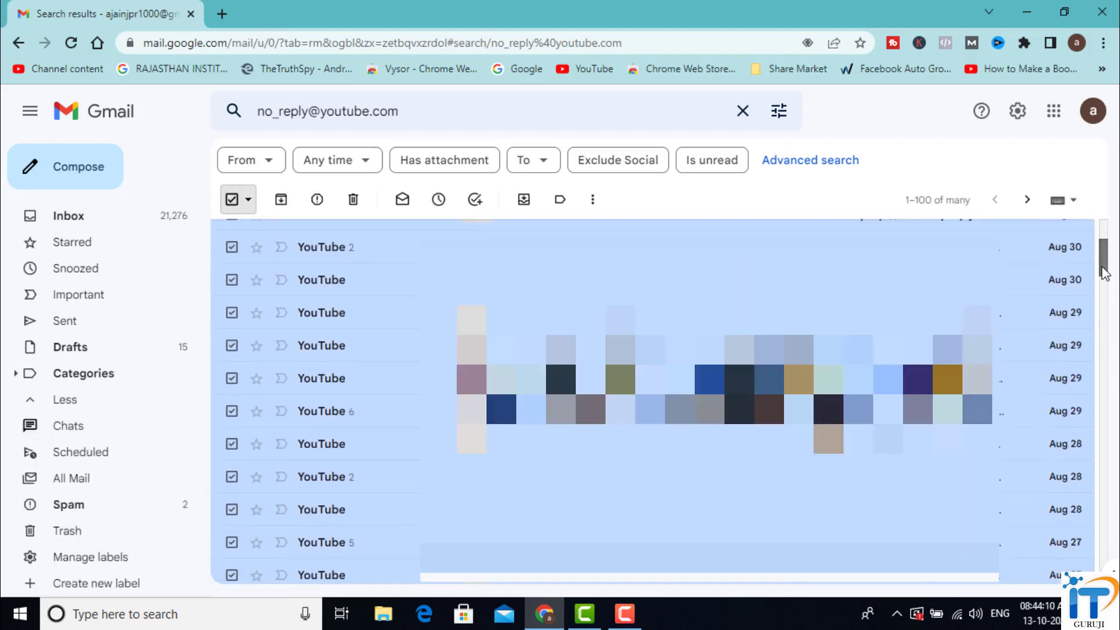
scroll(1107, 368, down, 10)
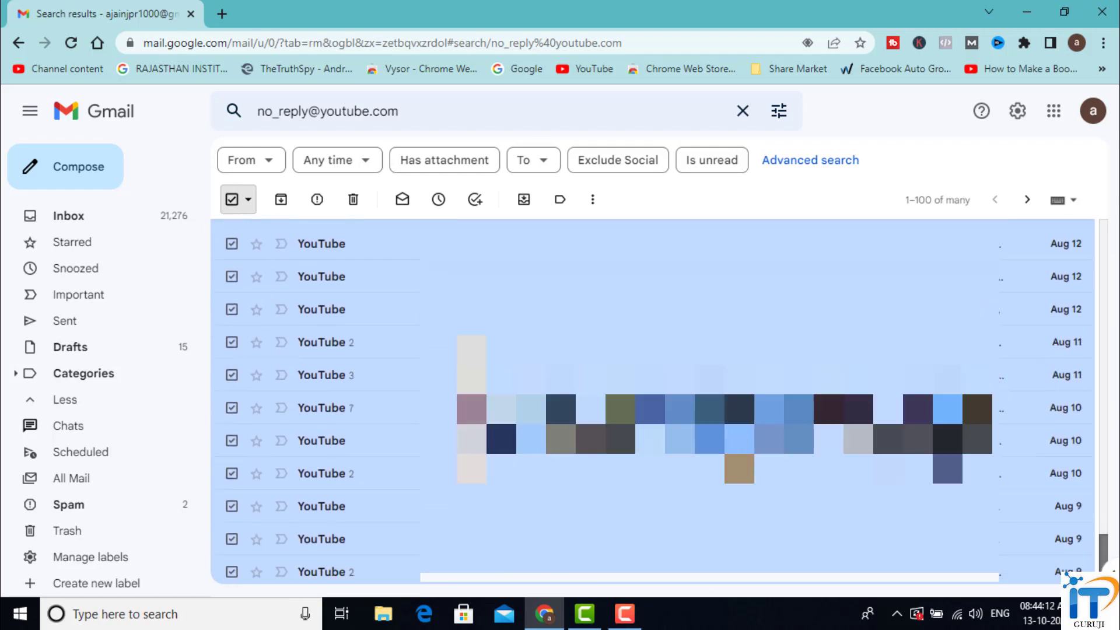
scroll(1107, 369, down, 1)
scroll(653, 350, up, 20)
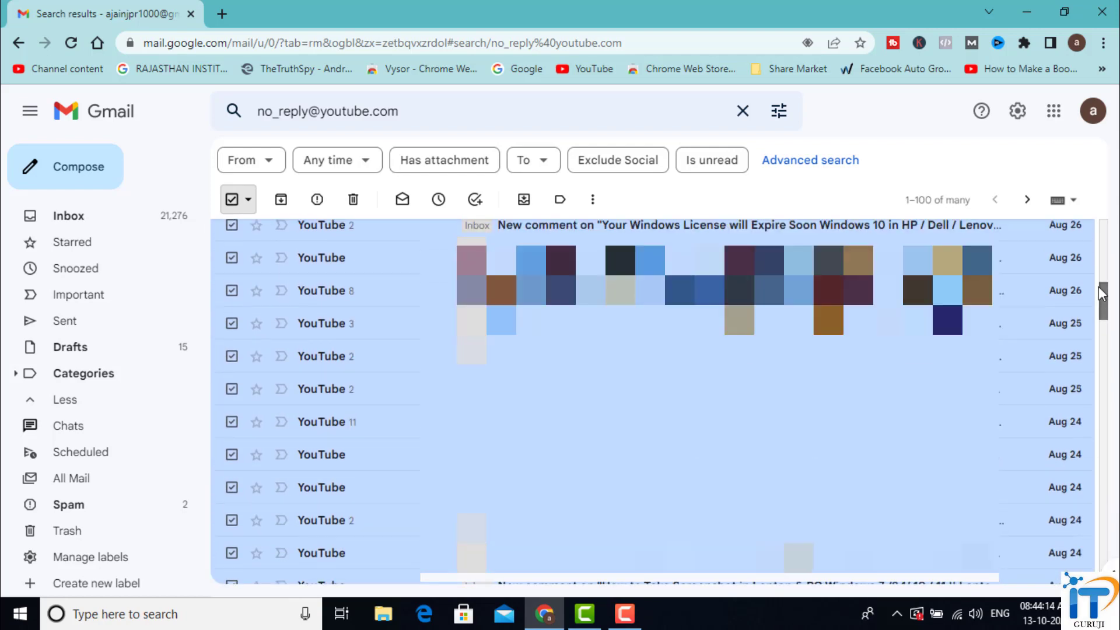
click(353, 205)
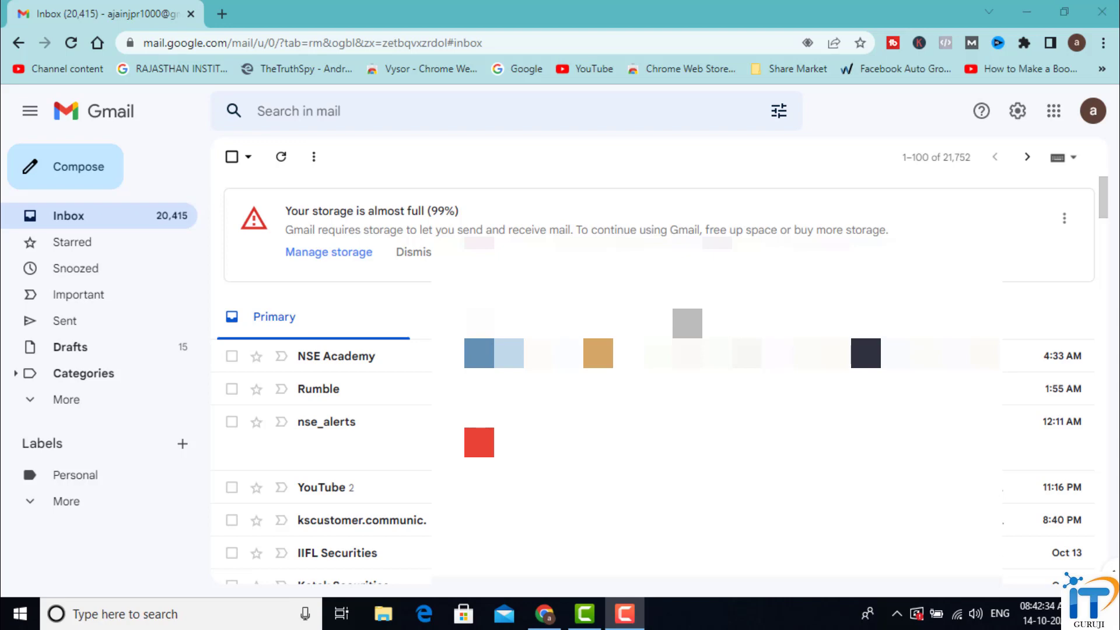
Search the mailbox for "kotak bank" and go to the second page of results.
click(313, 118)
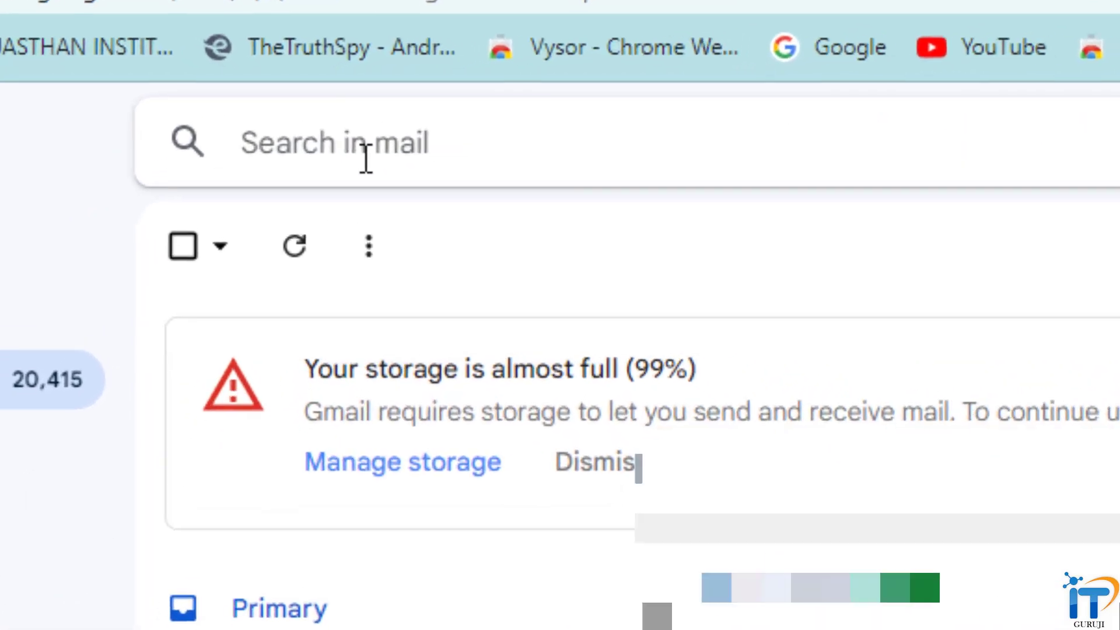
text(KOTAK)
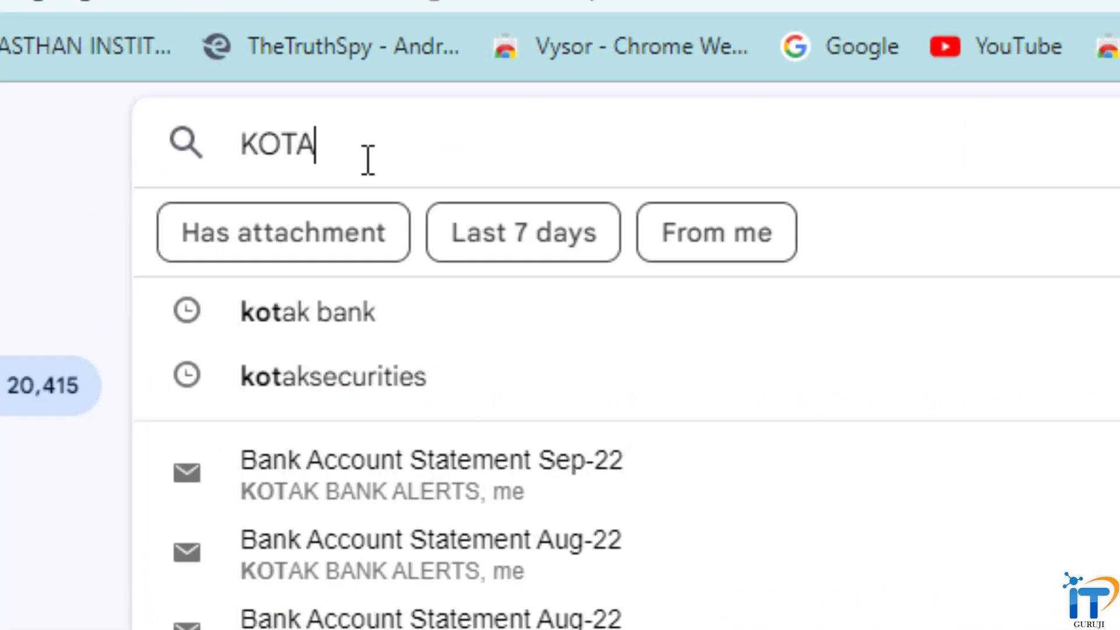
click(341, 302)
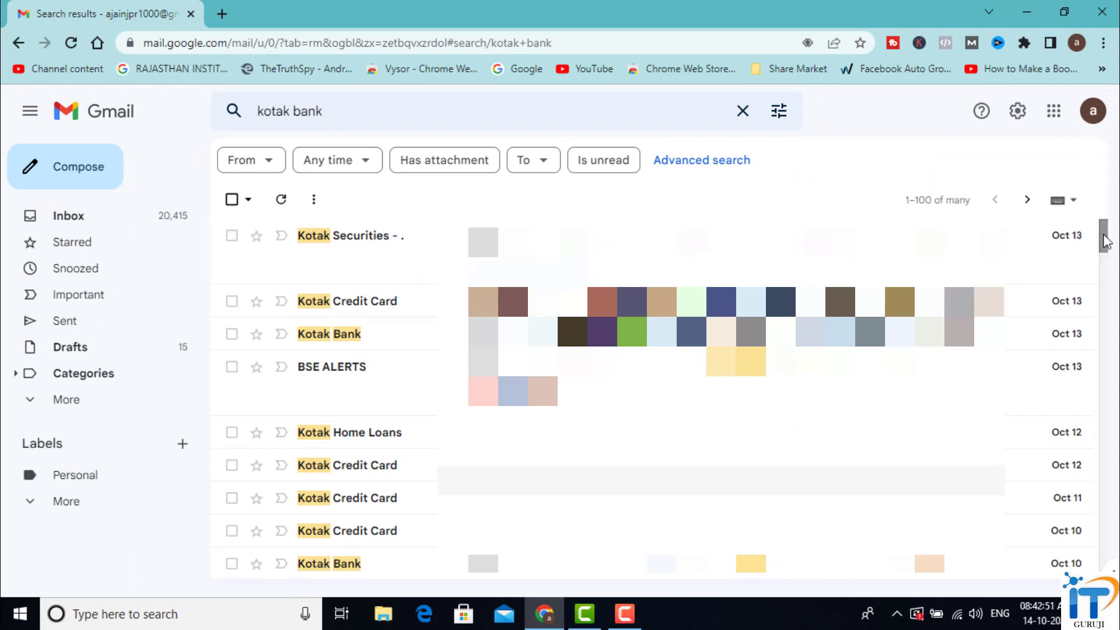
drag(1102, 243, 1110, 206)
click(1027, 199)
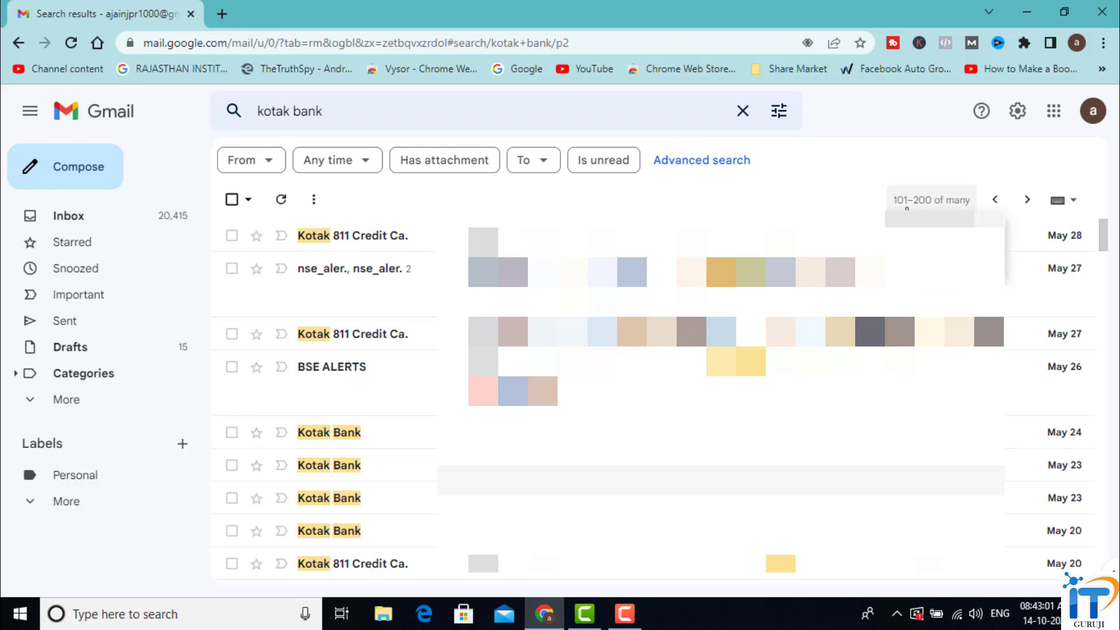
Review the second and third pages of the "kotak bank" results and return to the first page.
drag(1103, 236, 1103, 563)
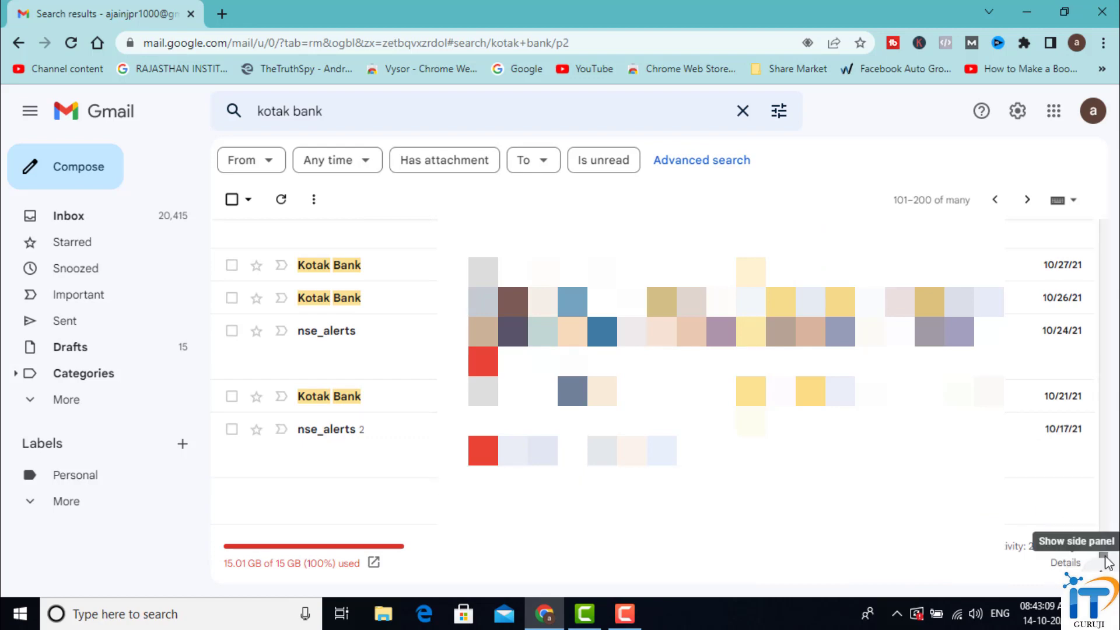
drag(1103, 560, 1102, 228)
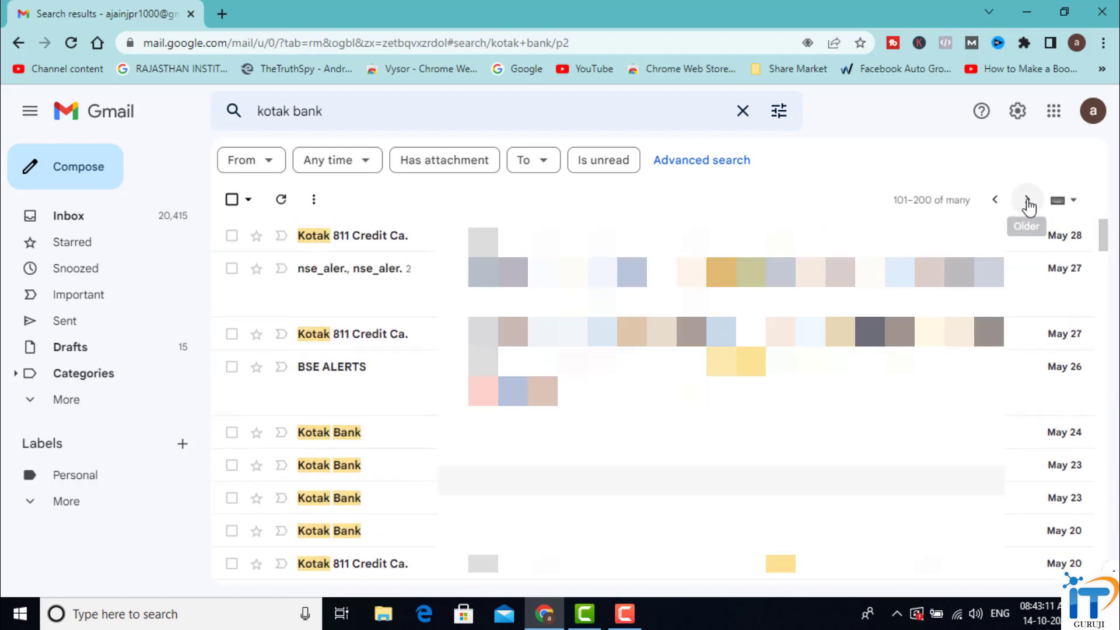
click(1028, 205)
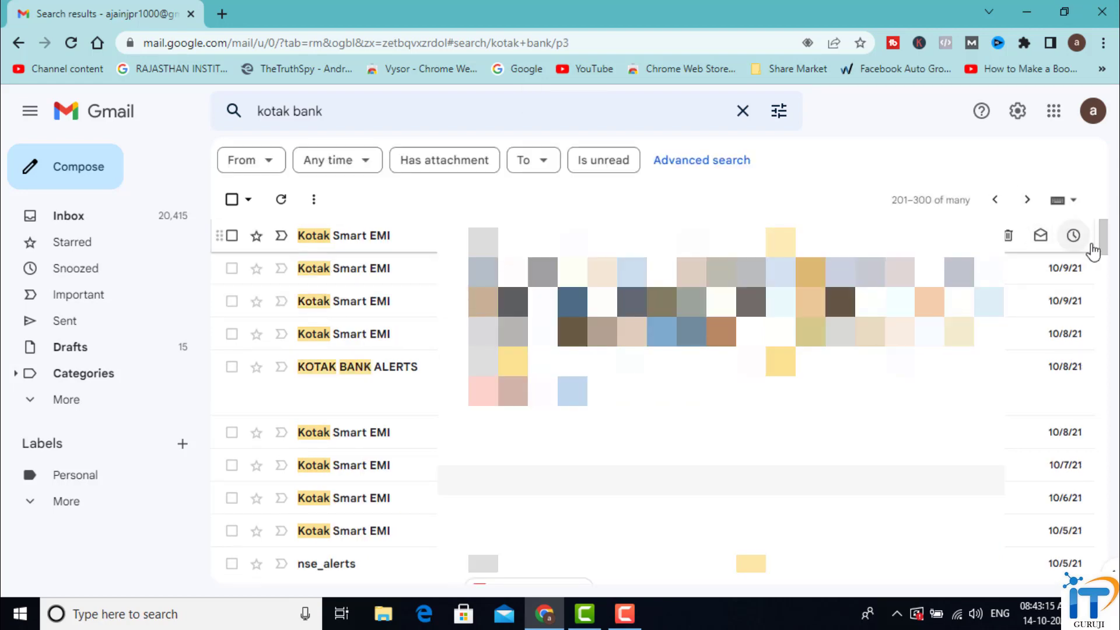
drag(1102, 250, 1079, 583)
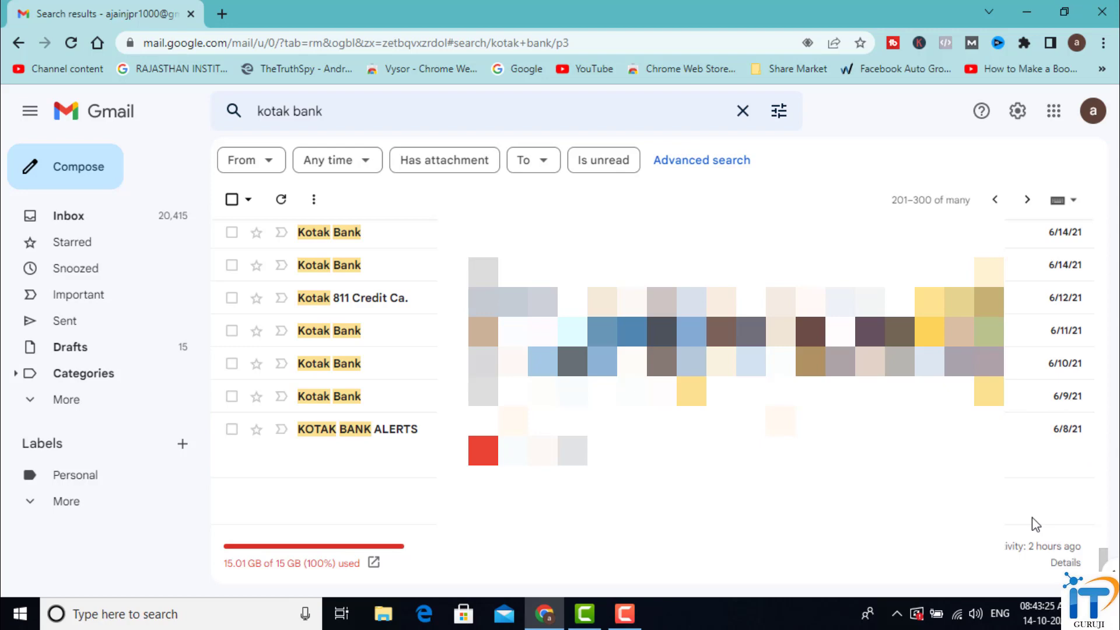
scroll(1110, 542, up, 1)
drag(1110, 543, 1114, 233)
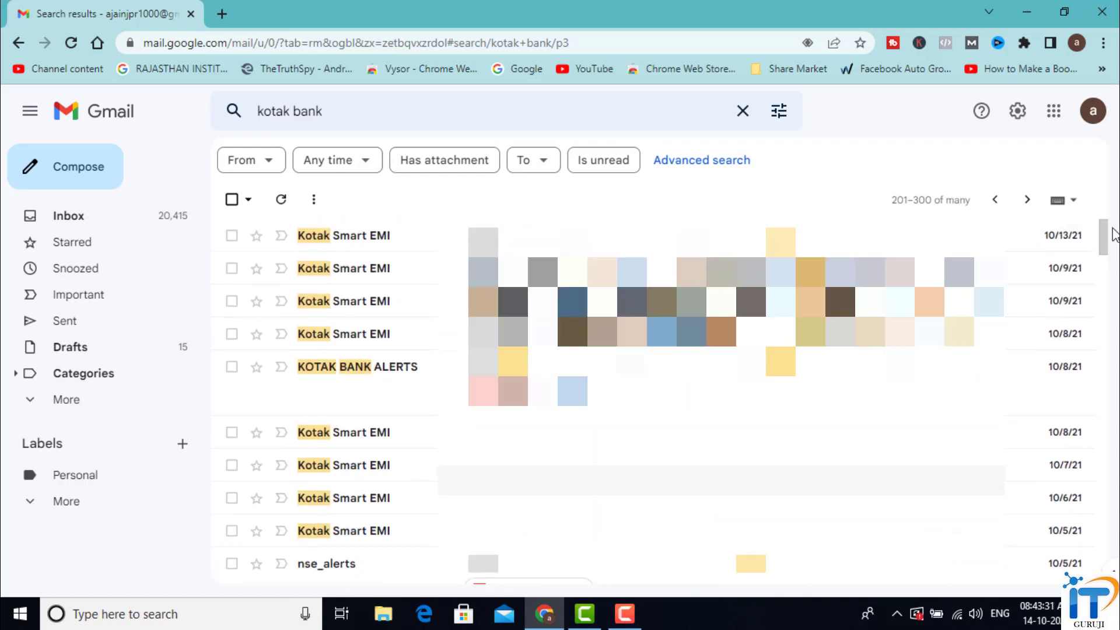
click(995, 201)
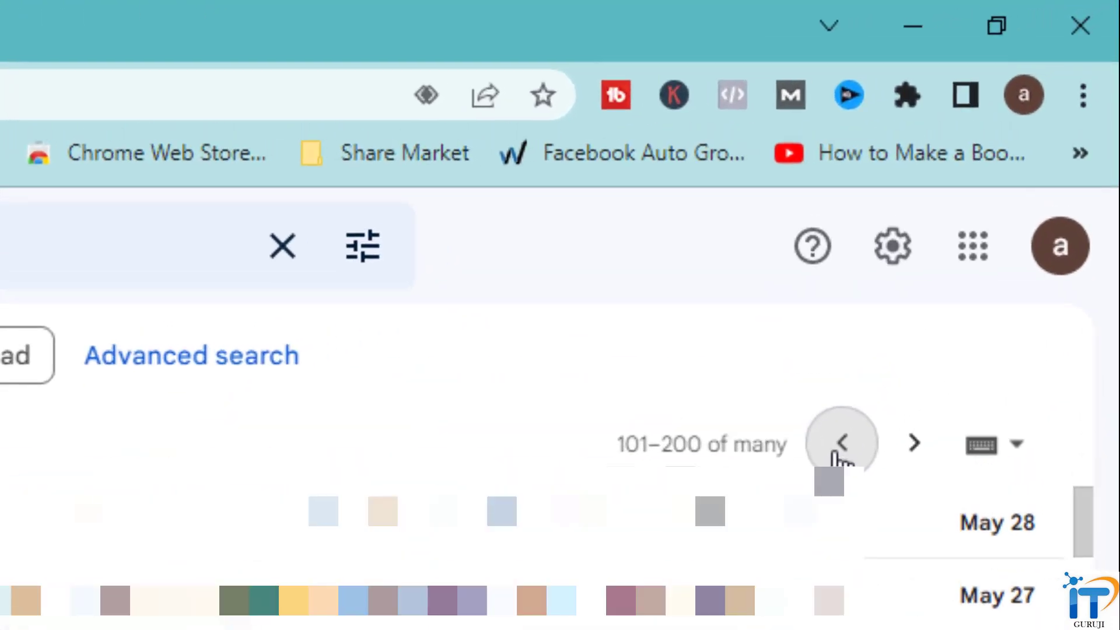
click(836, 455)
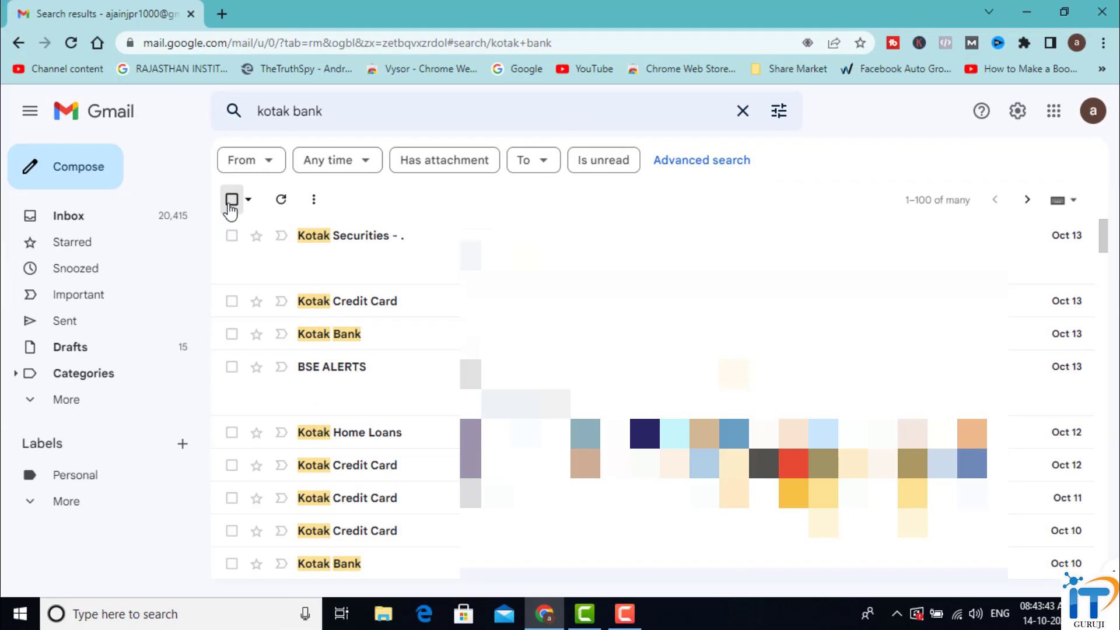
Select all conversations matching the "kotak bank" search and delete them, confirming the bulk action.
click(231, 200)
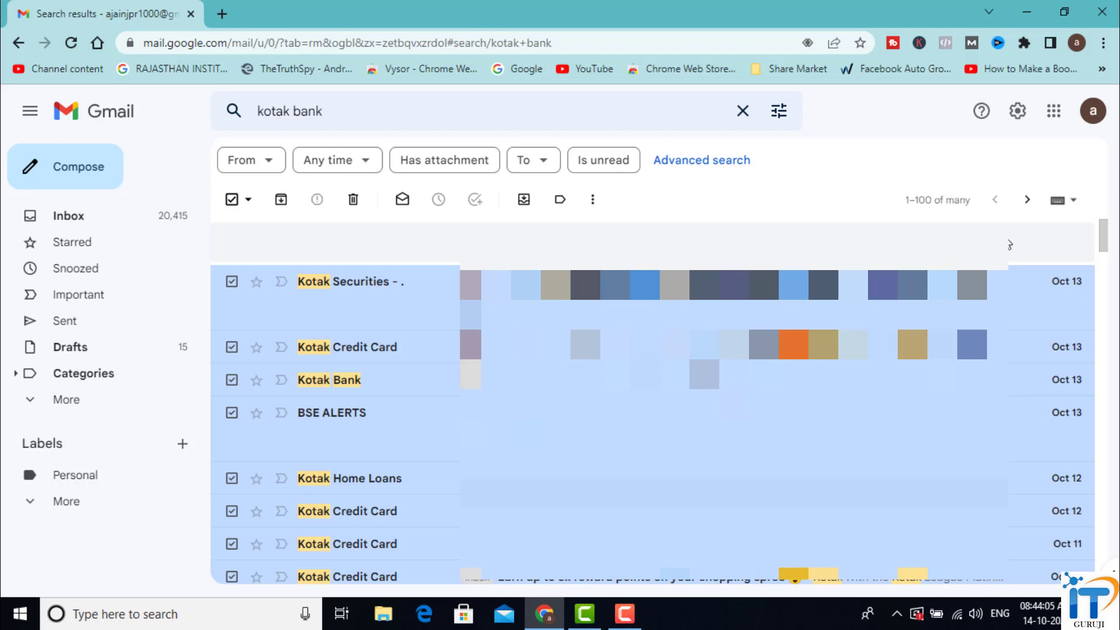
click(353, 201)
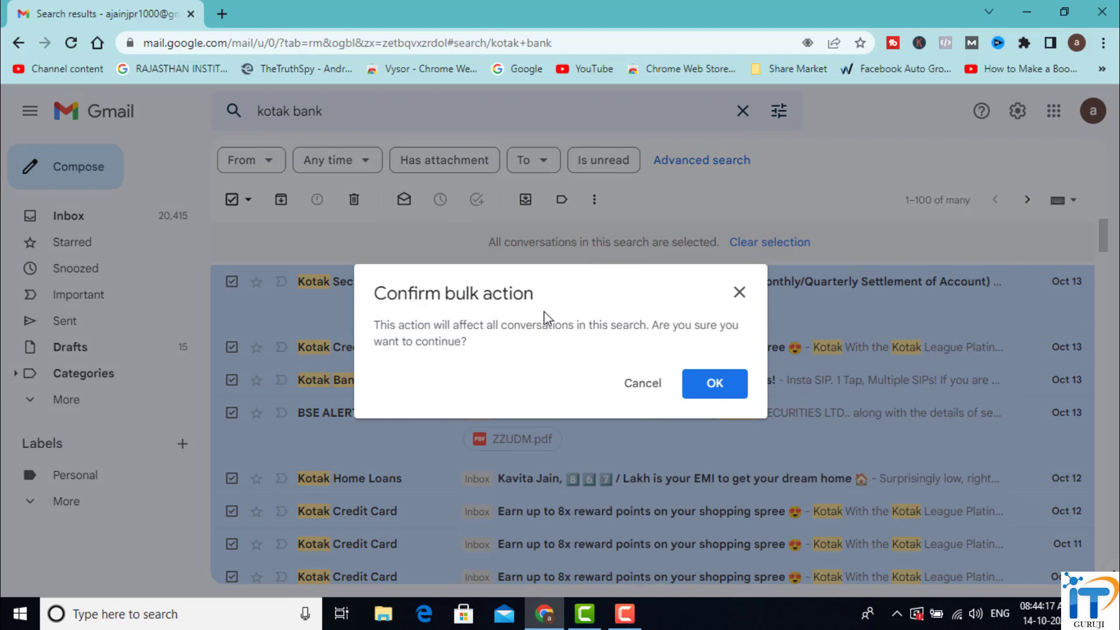
click(716, 385)
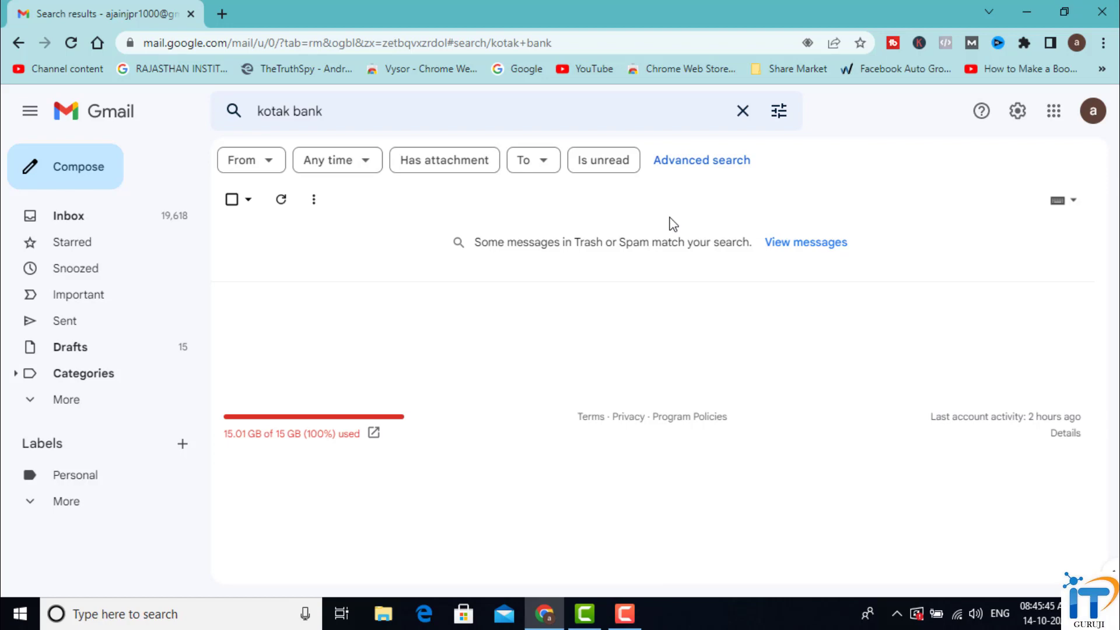
Clear the "kotak bank" search and select all conversations on the first page of the inbox.
click(743, 111)
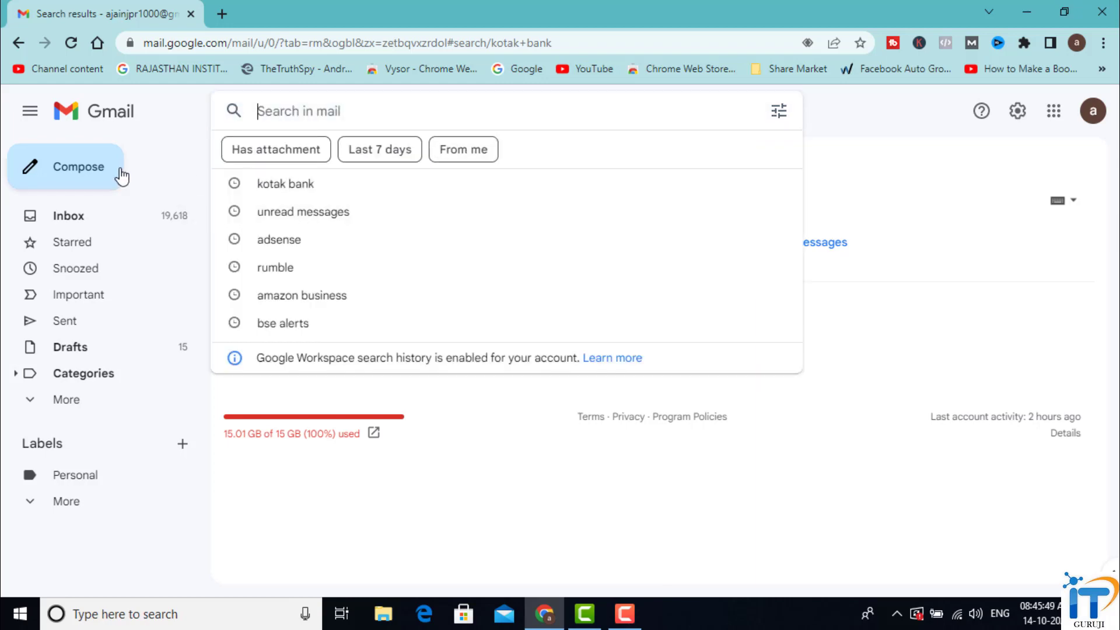
click(72, 219)
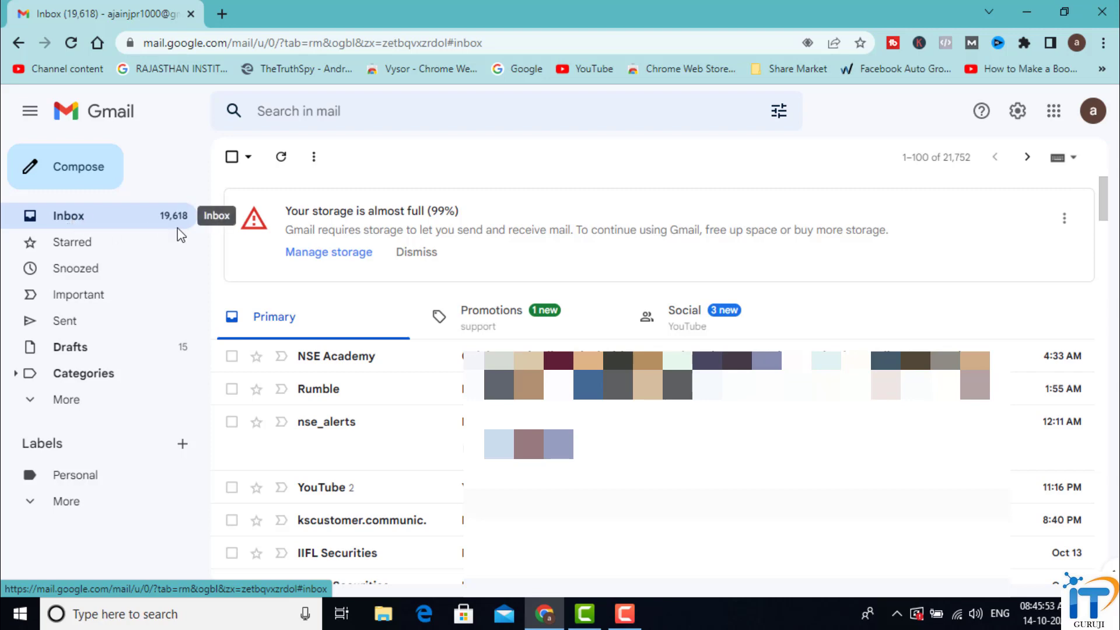
click(233, 159)
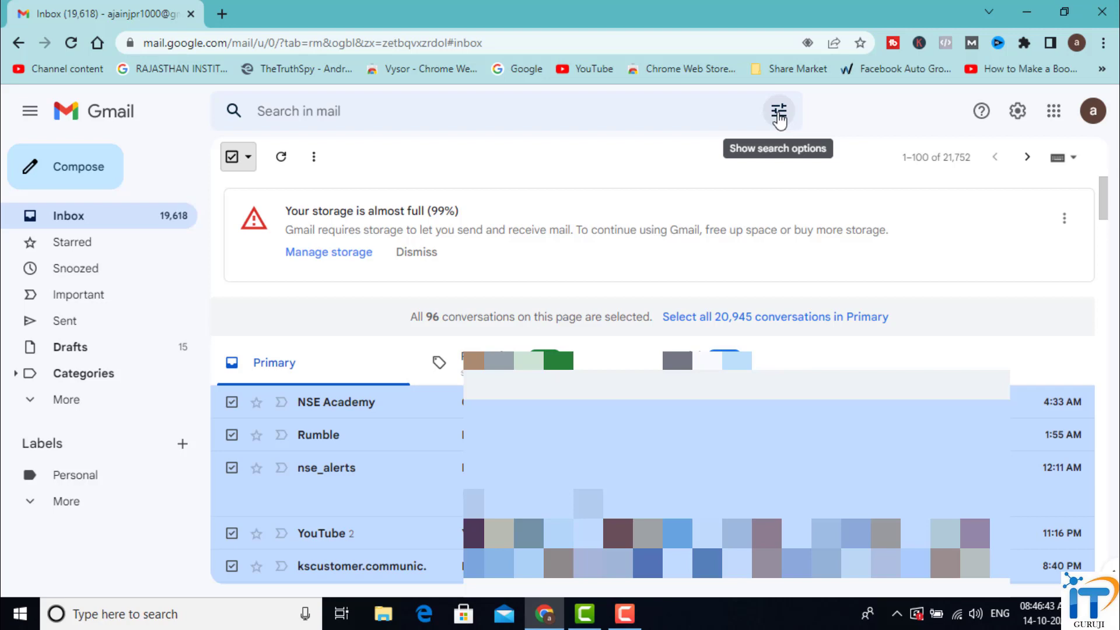
Run an advanced search in All Mail for messages with attachments and a size greater than 100 KB.
click(779, 114)
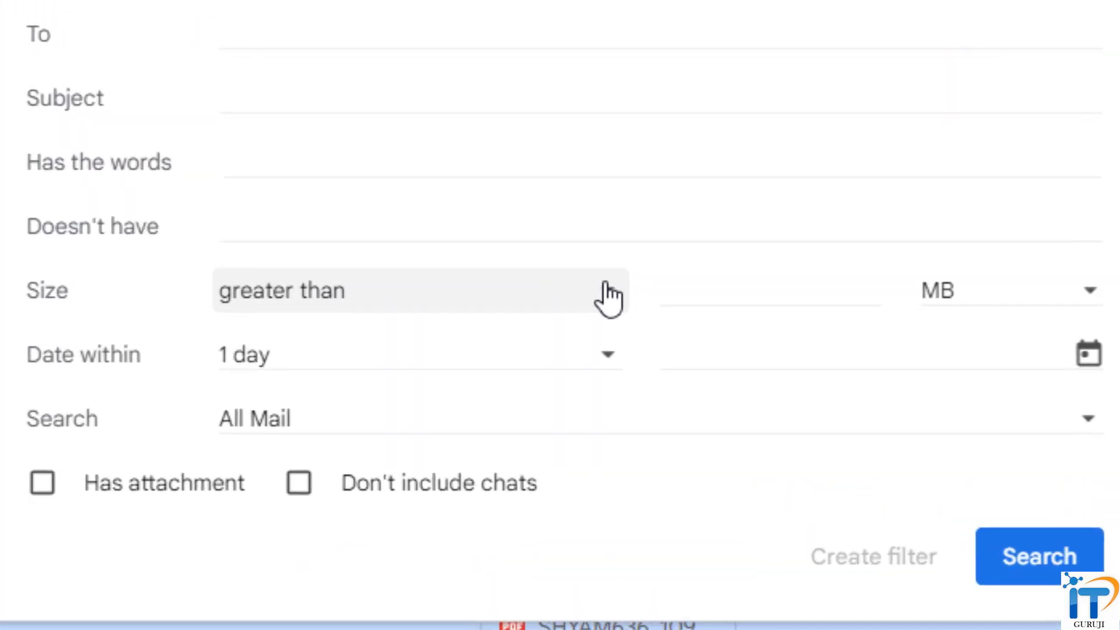
click(525, 321)
click(525, 320)
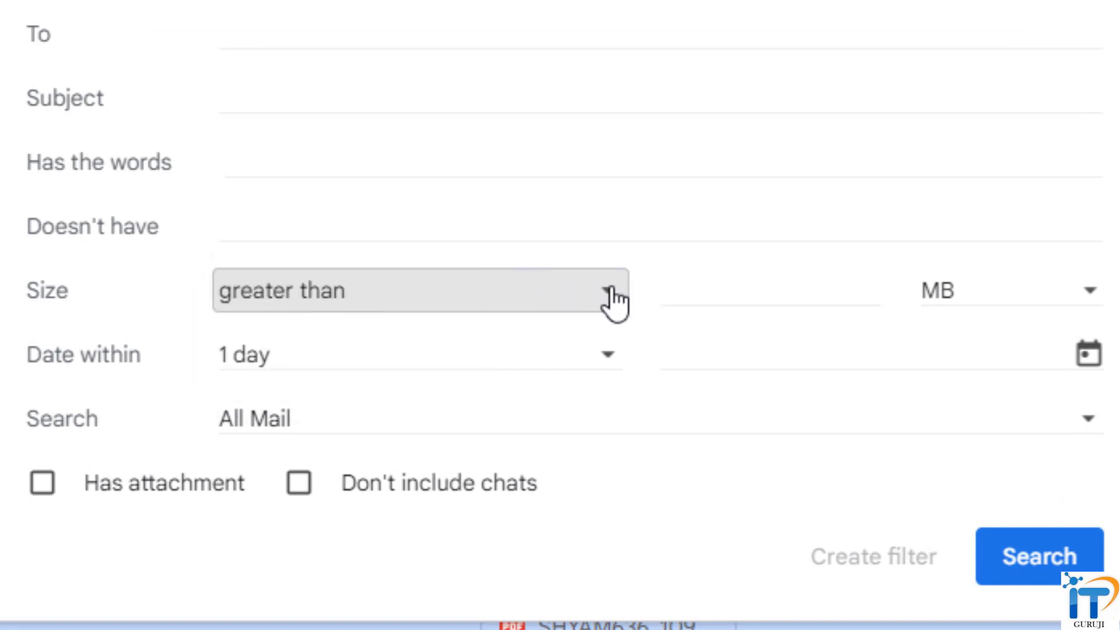
click(684, 290)
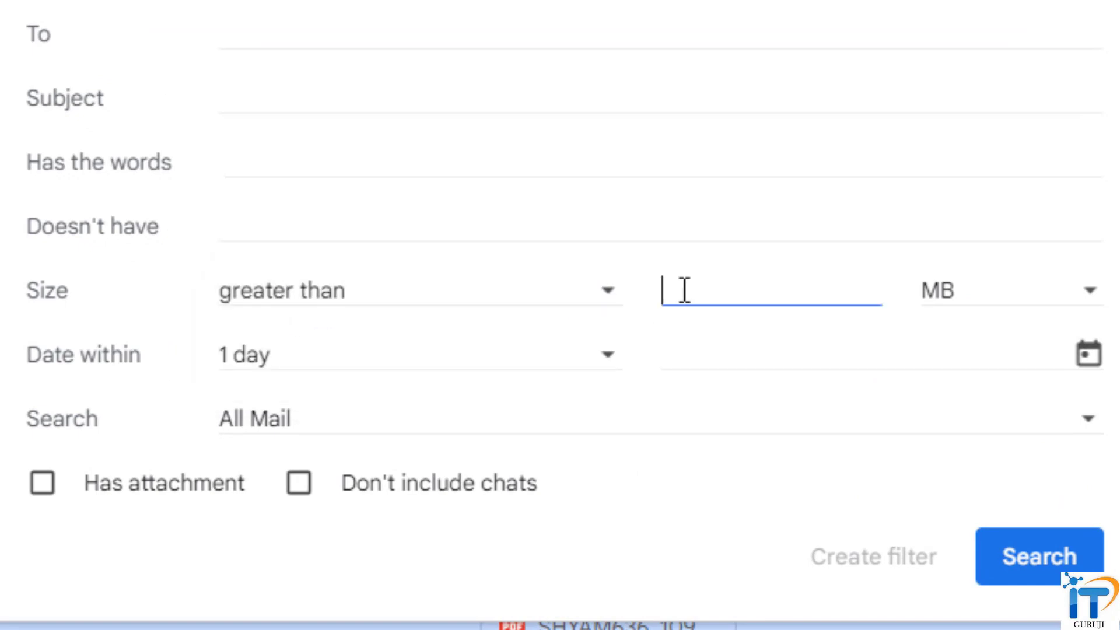
text(100)
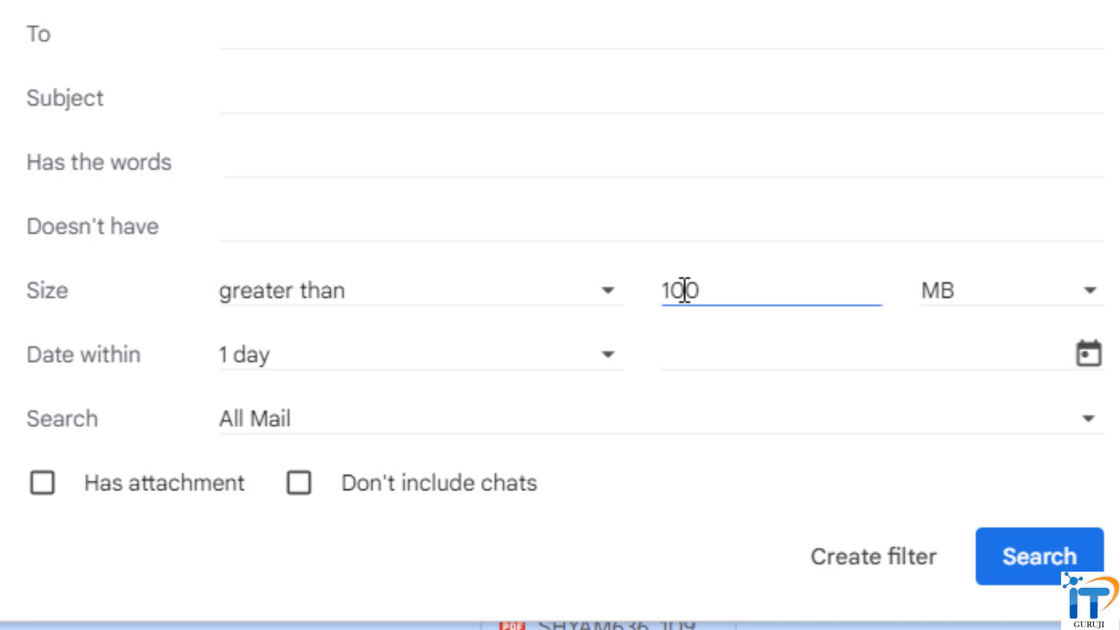
click(1052, 299)
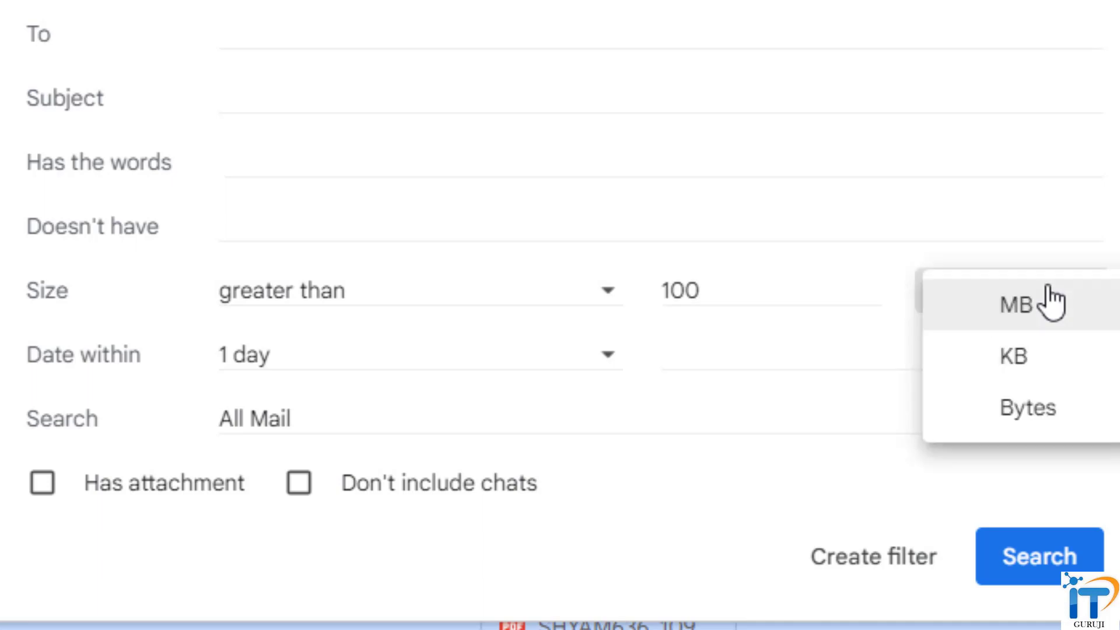
click(1042, 358)
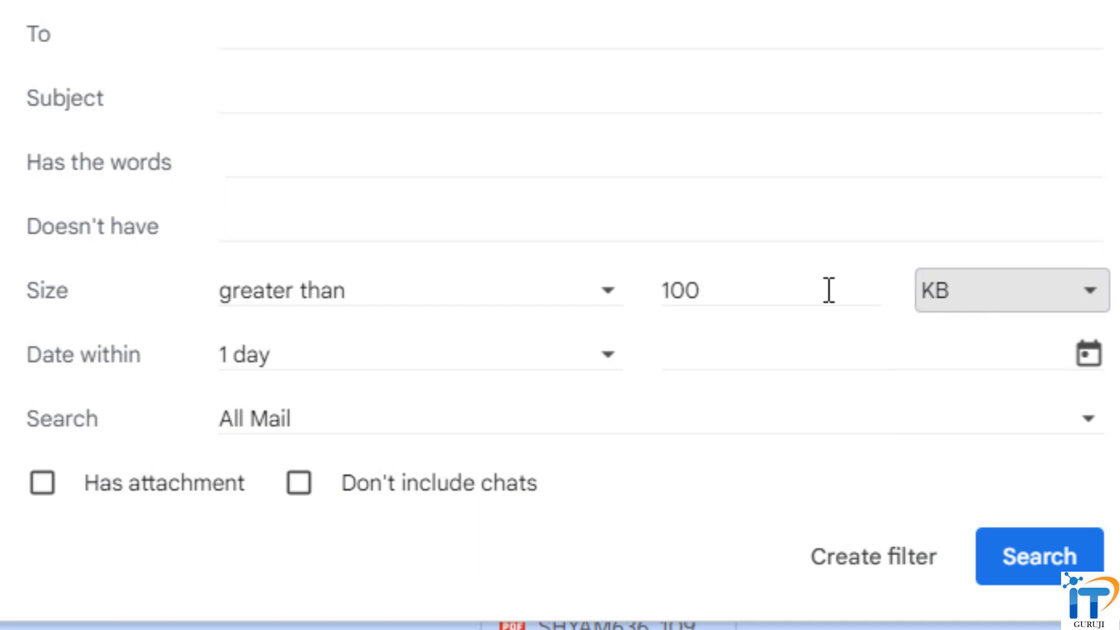
click(41, 490)
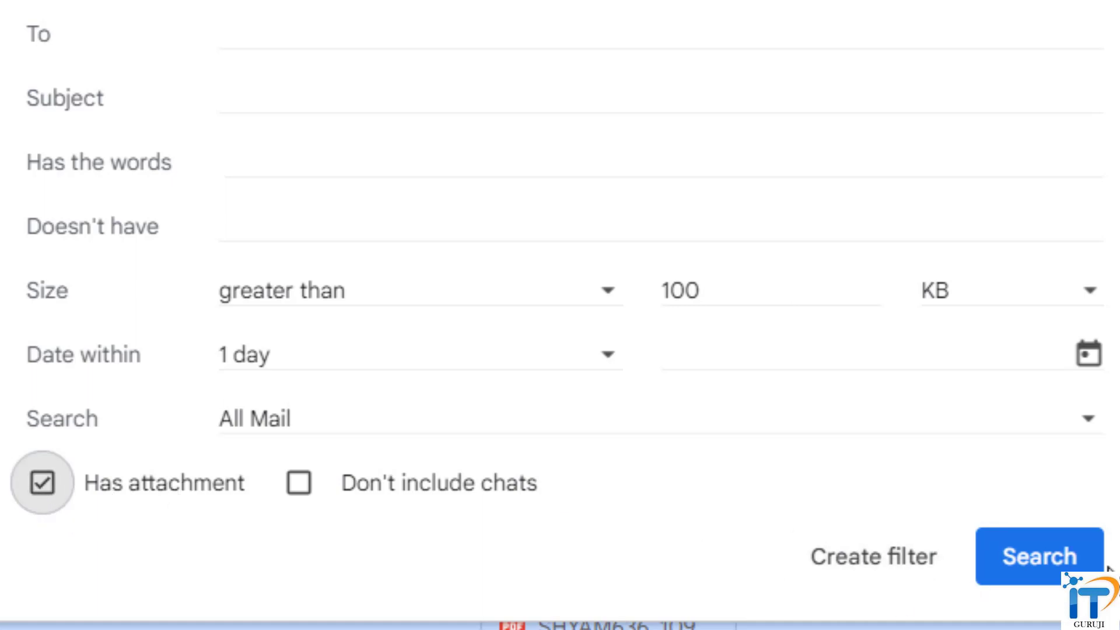
click(1044, 560)
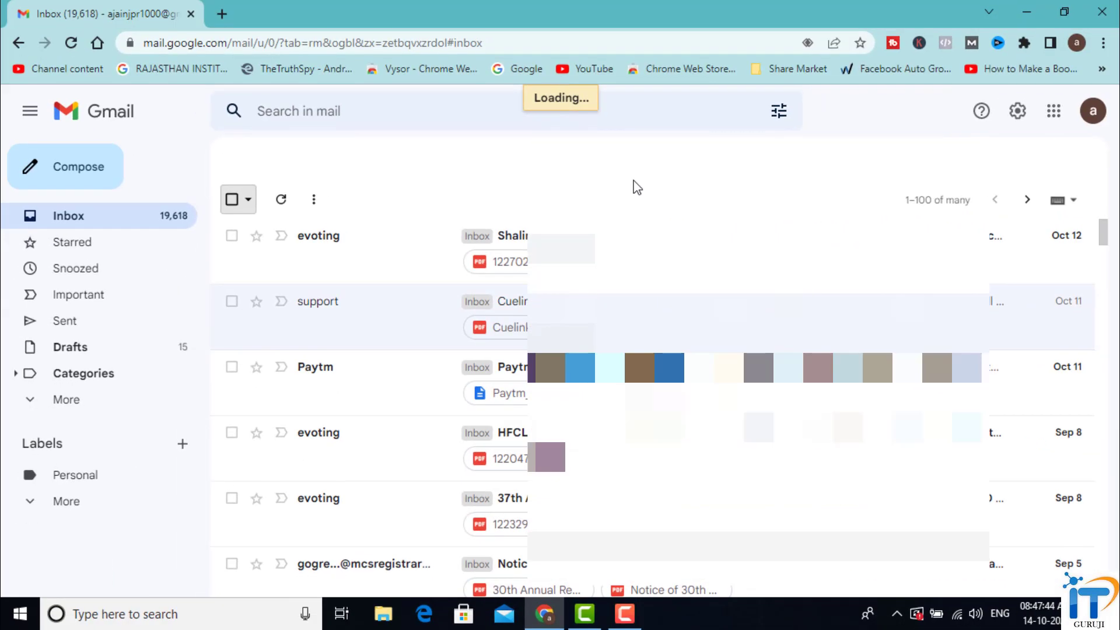
Look through the large-attachment results, select all conversations on the page and clear that selection.
drag(1104, 233, 1117, 590)
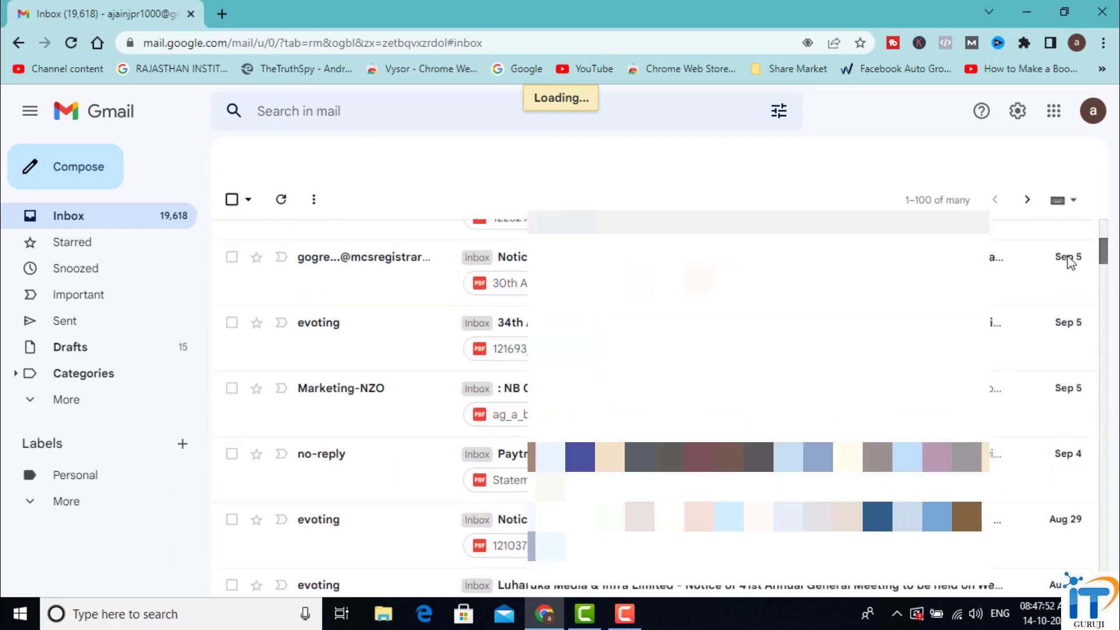
click(231, 199)
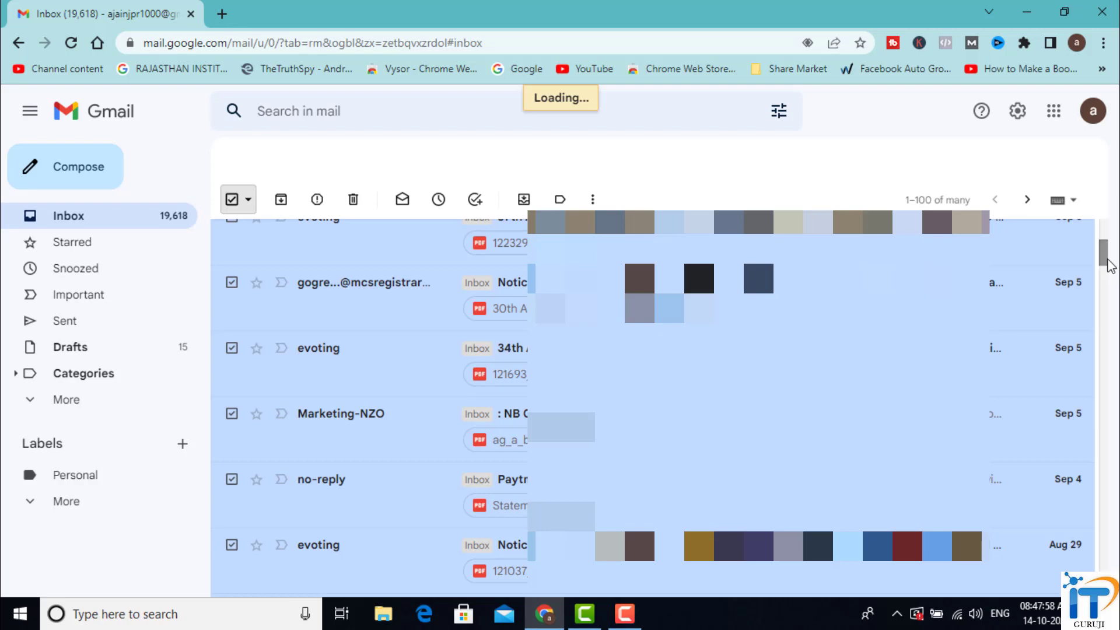
drag(1107, 257, 1094, 221)
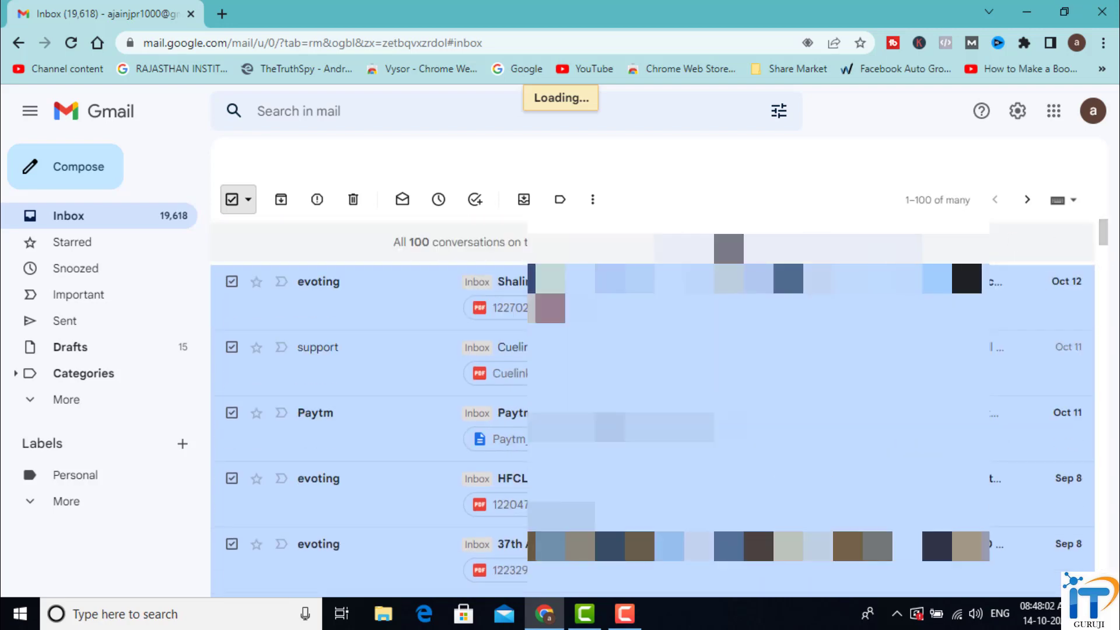
click(232, 200)
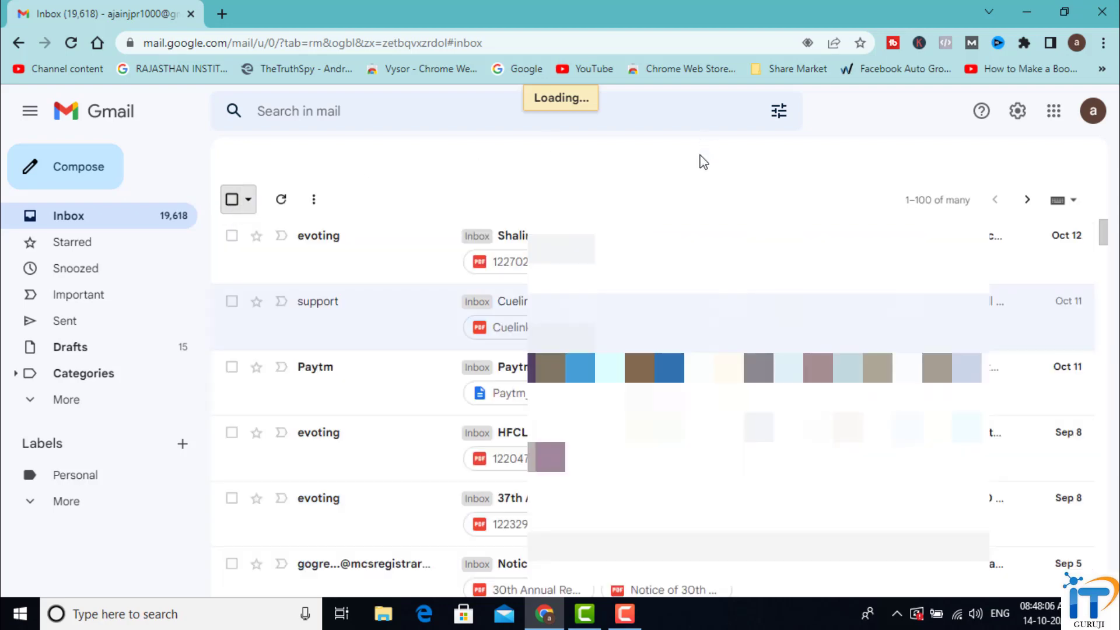
Raise the advanced search's minimum size to 500 KB, keep the attachment filter and review the matching messages.
click(777, 114)
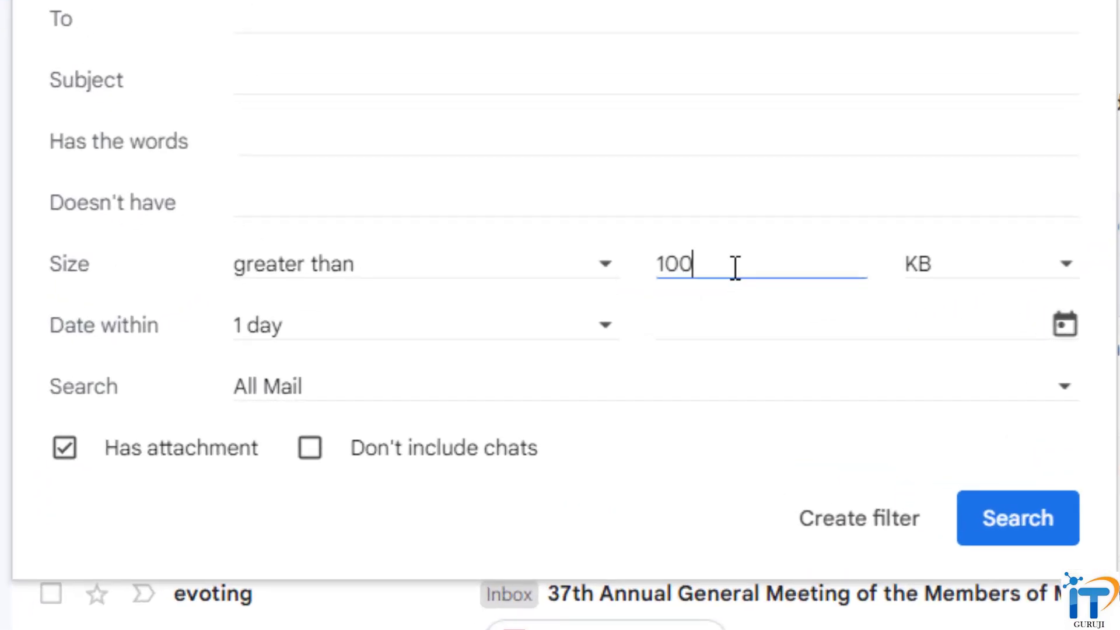
key(BackSpace)
key(BackSpace)
key(BackSpace)
text(500)
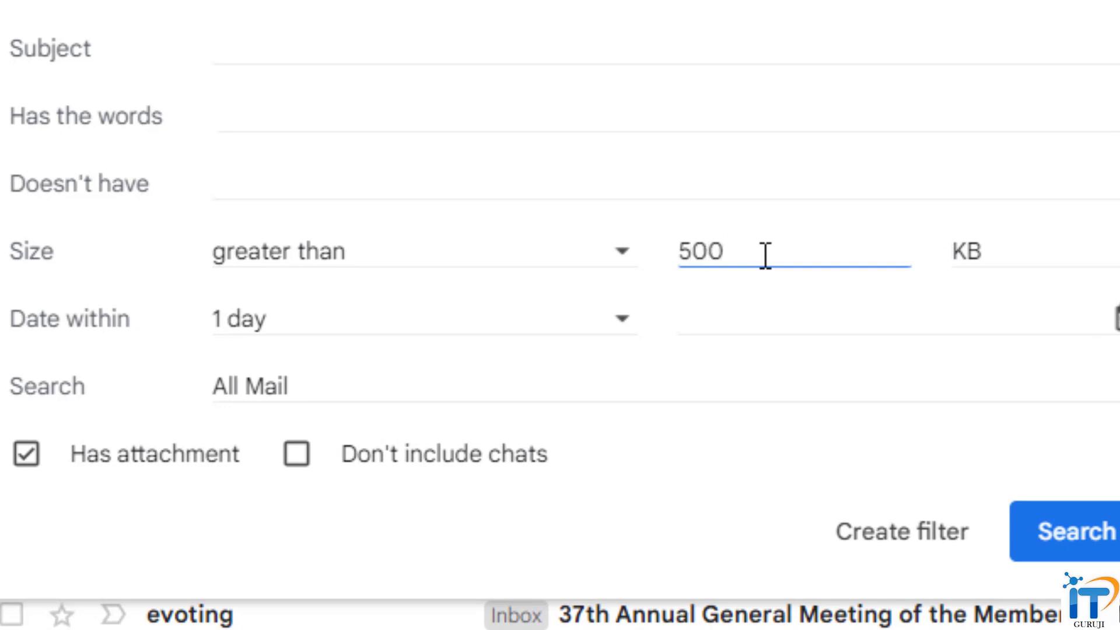
click(1075, 530)
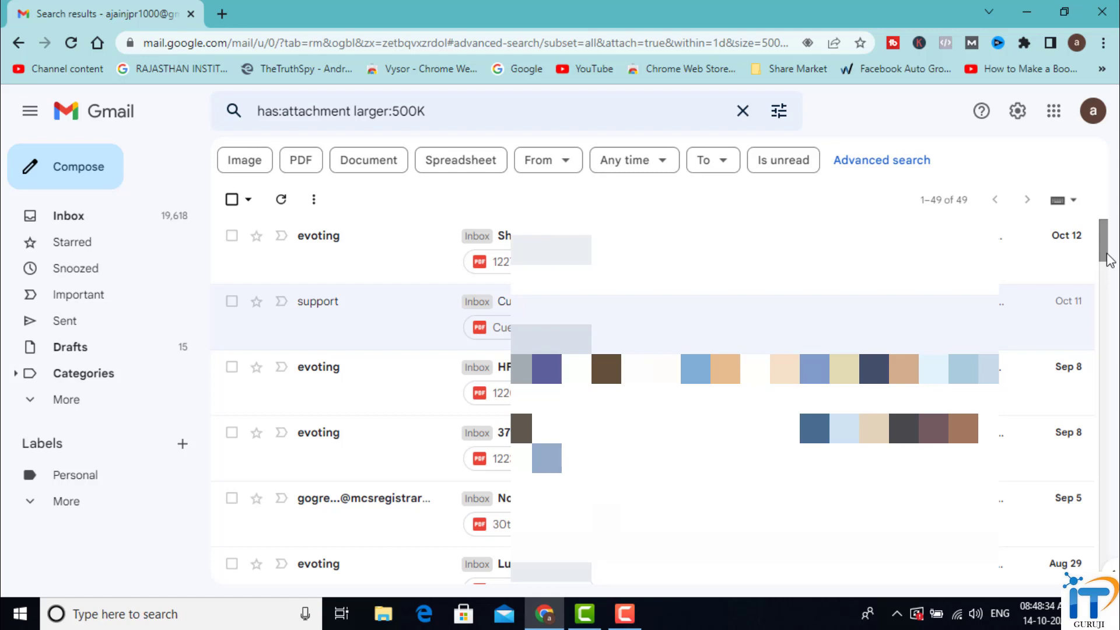
mouse_move(1104, 260)
mouse_down()
mouse_move(1105, 549)
mouse_move(1109, 242)
mouse_up()
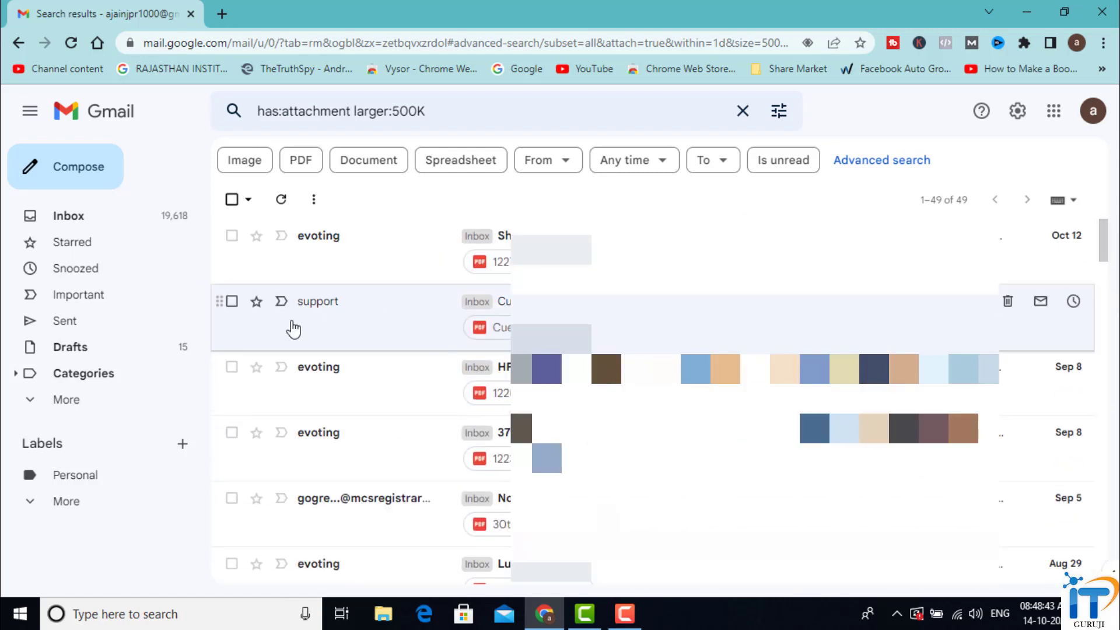
Check the inbox's Promotions category, and select and delete all conversations in the Social category.
click(90, 216)
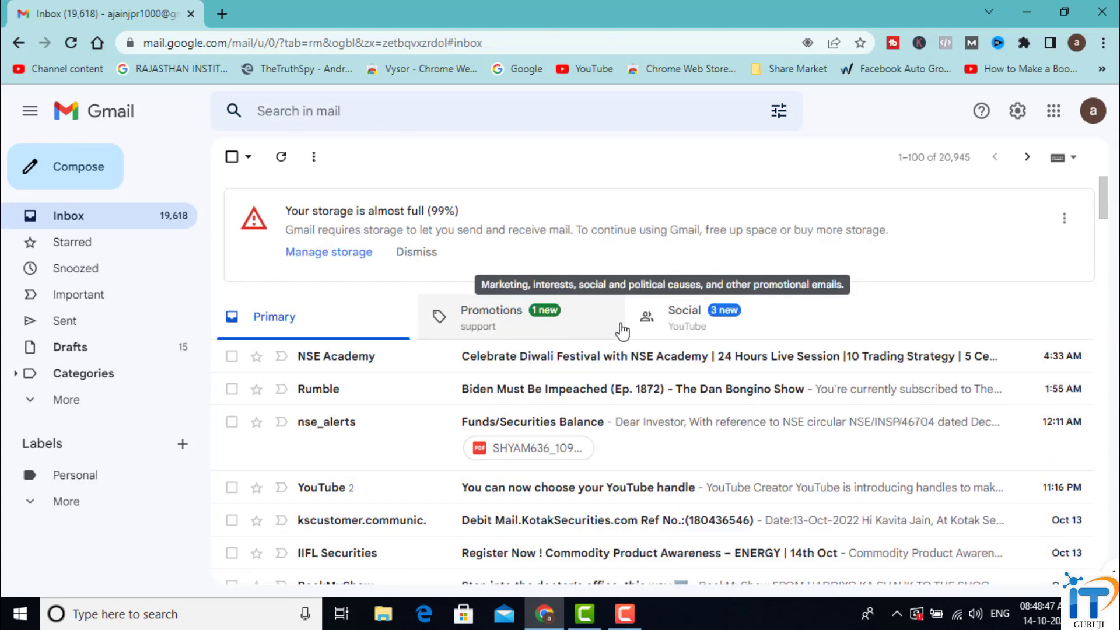
click(503, 320)
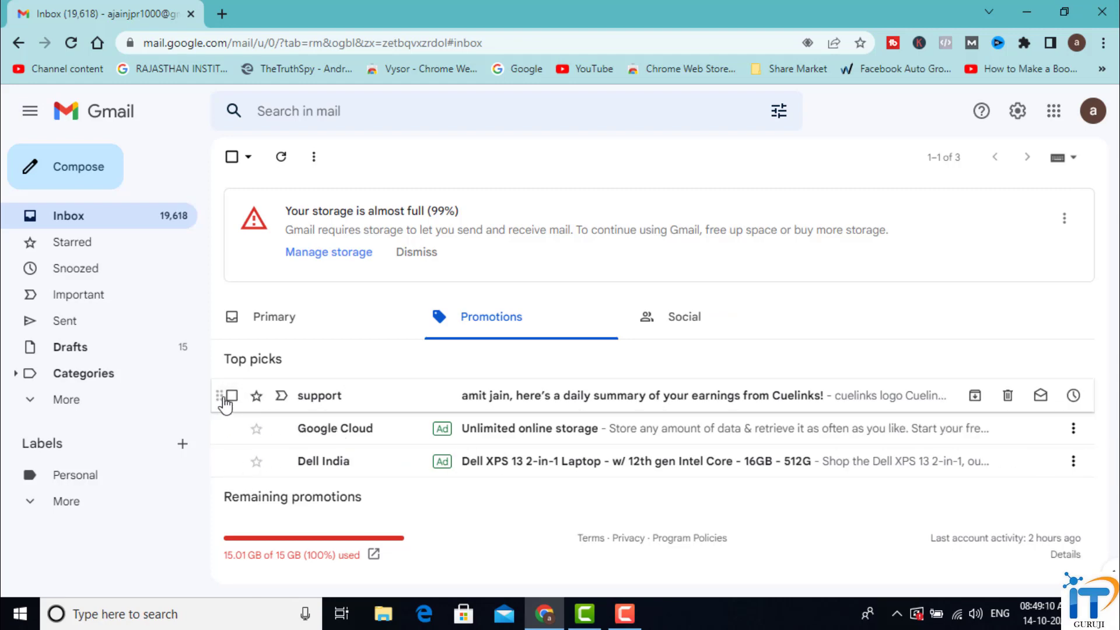
click(664, 325)
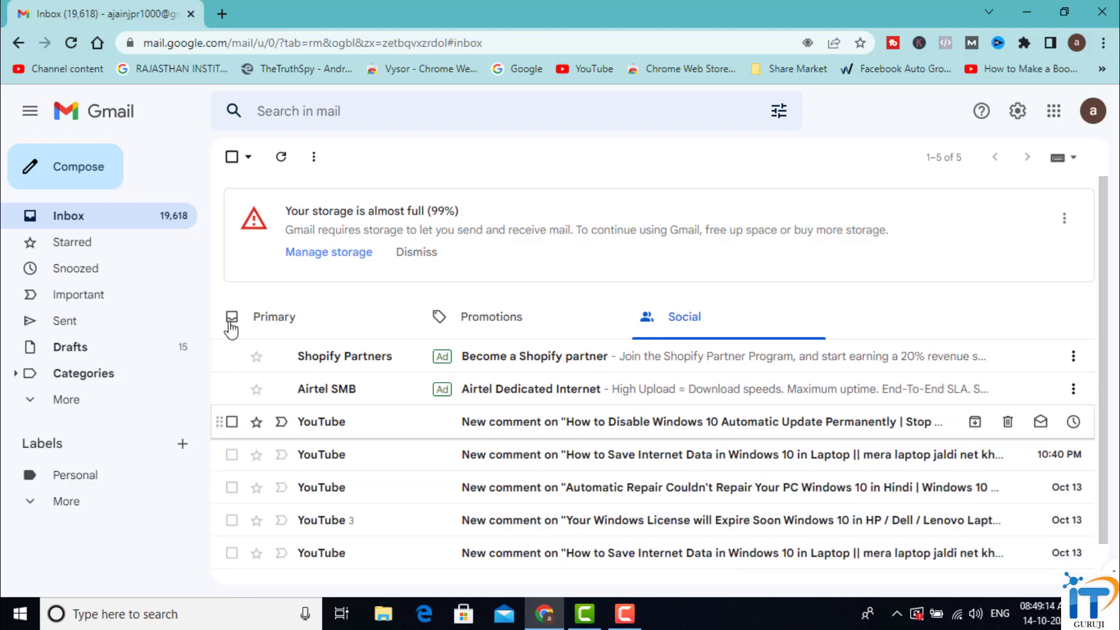
click(232, 157)
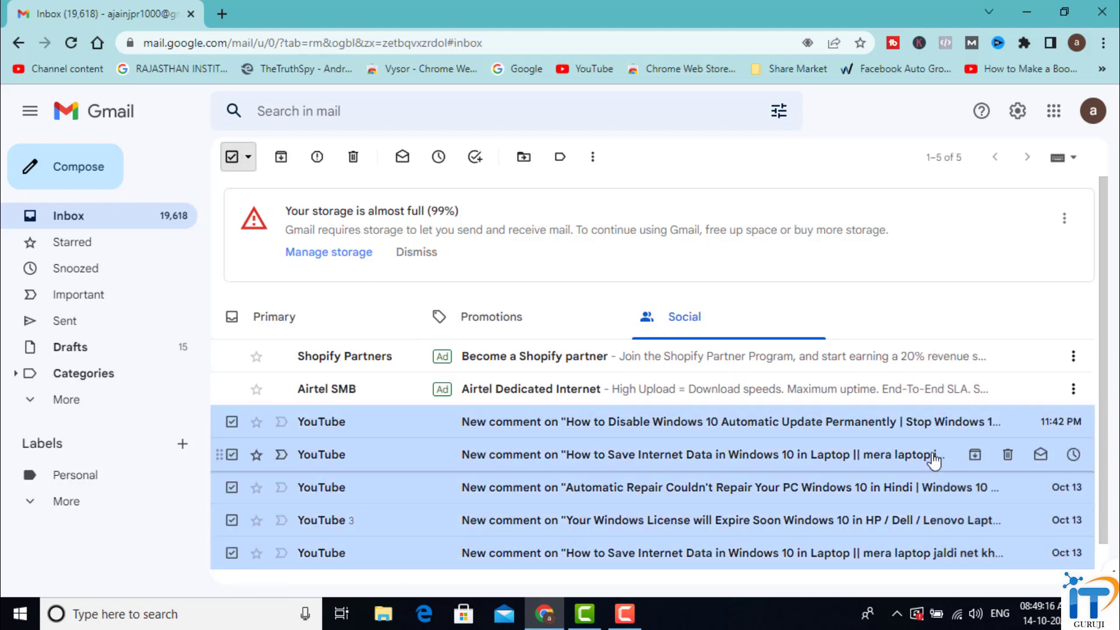
scroll(1107, 347, down, 1)
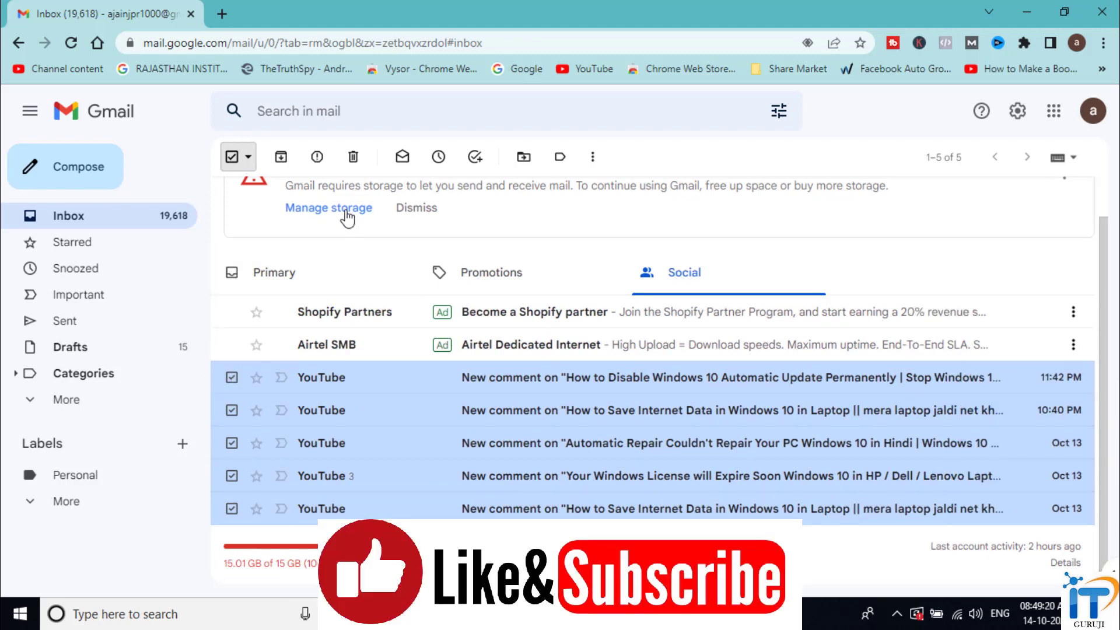
click(353, 158)
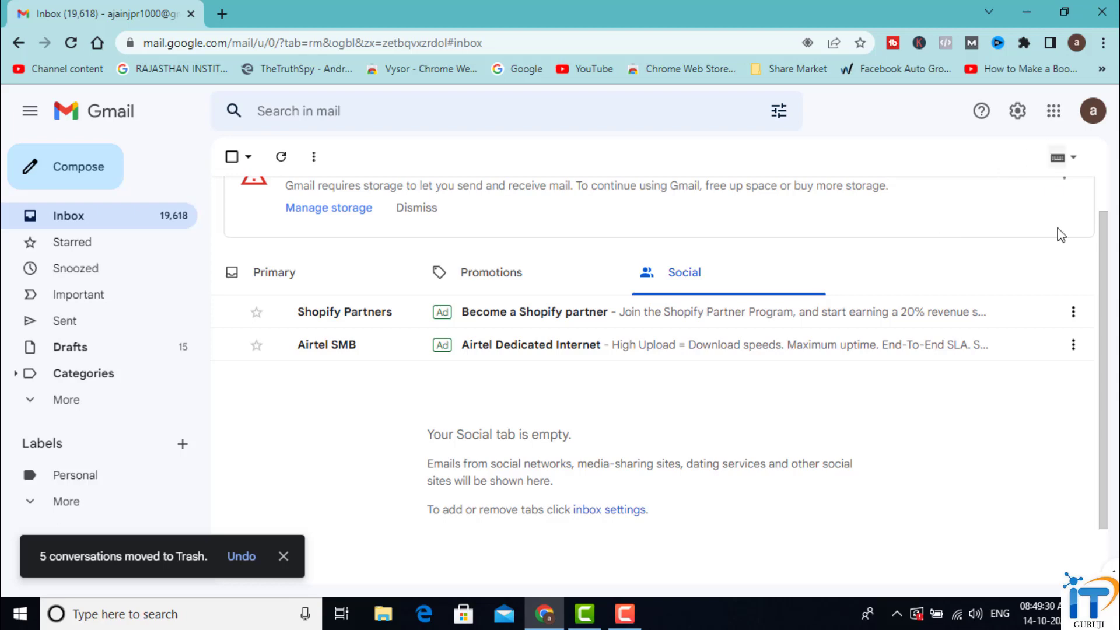
Switch from Gmail to Google Drive through the list of Google apps.
drag(1103, 310, 1097, 241)
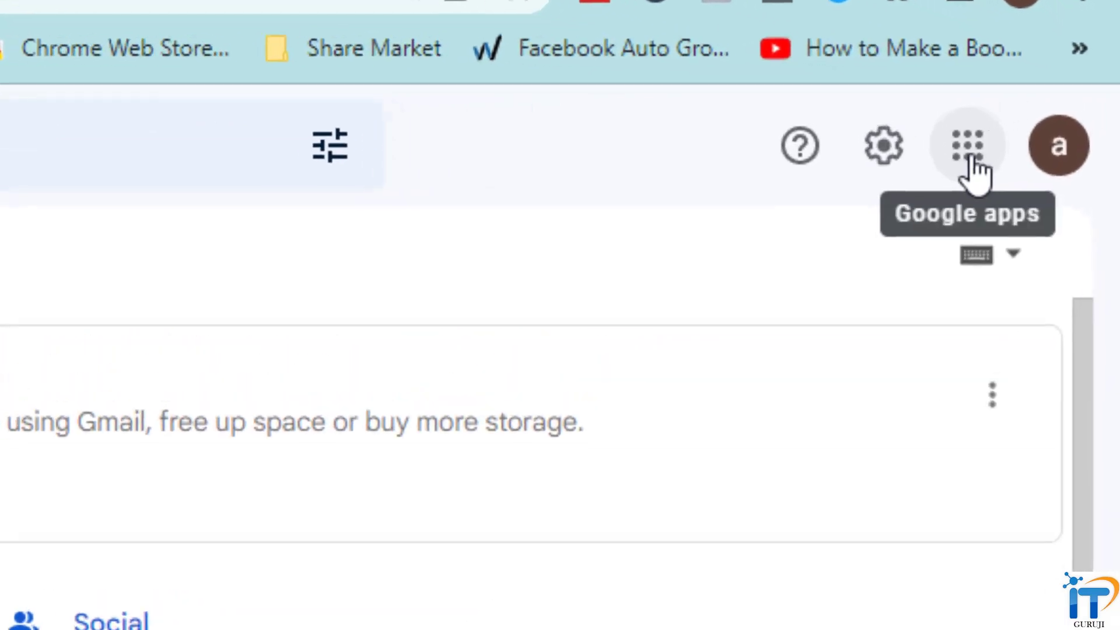
click(970, 148)
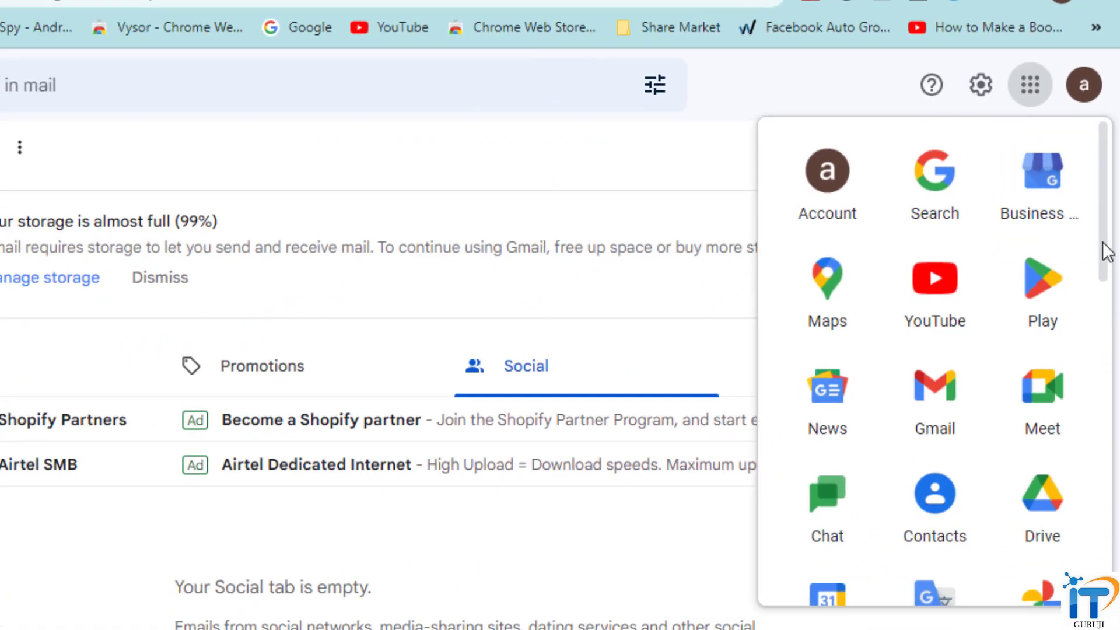
scroll(1106, 252, down, 3)
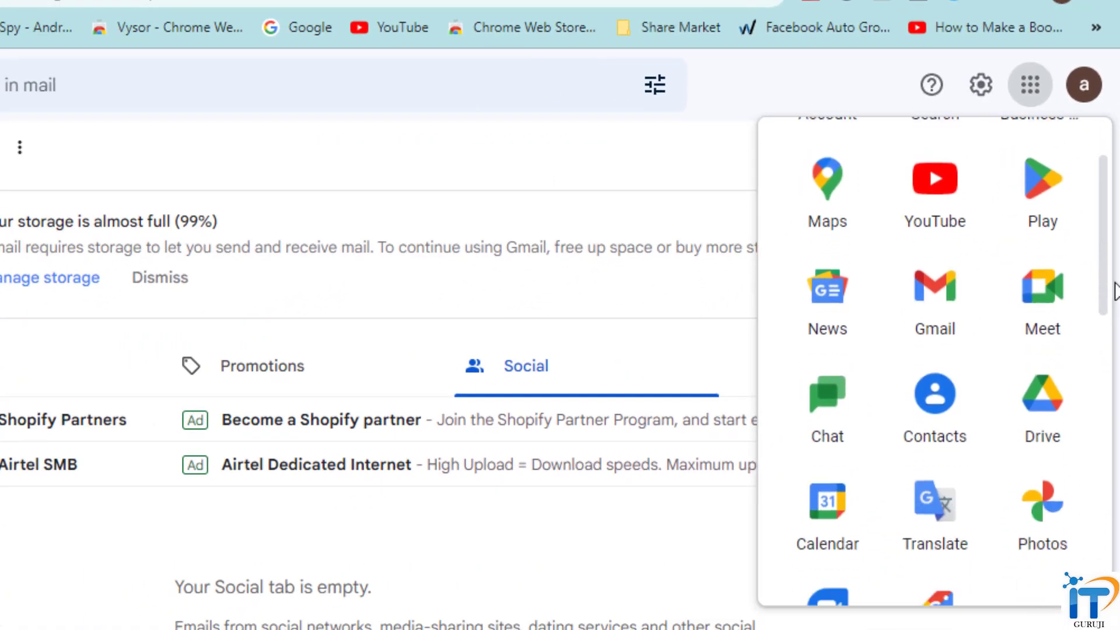
click(1070, 383)
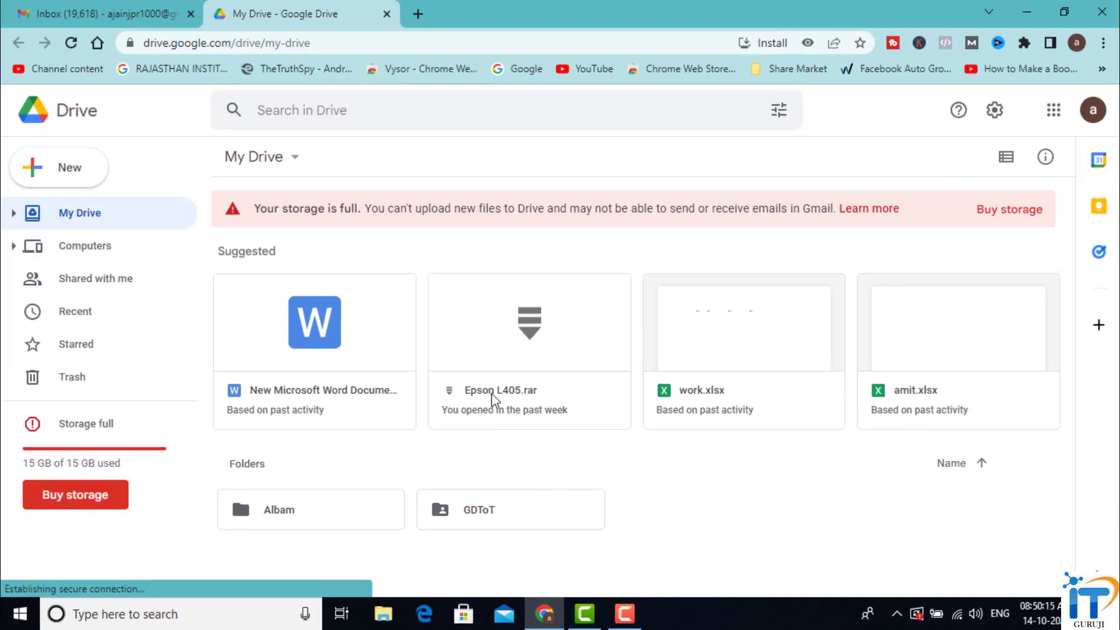
Show the file actions for the suggested New Microsoft Word document and dismiss them without removing the file.
click(367, 348)
right_click(367, 348)
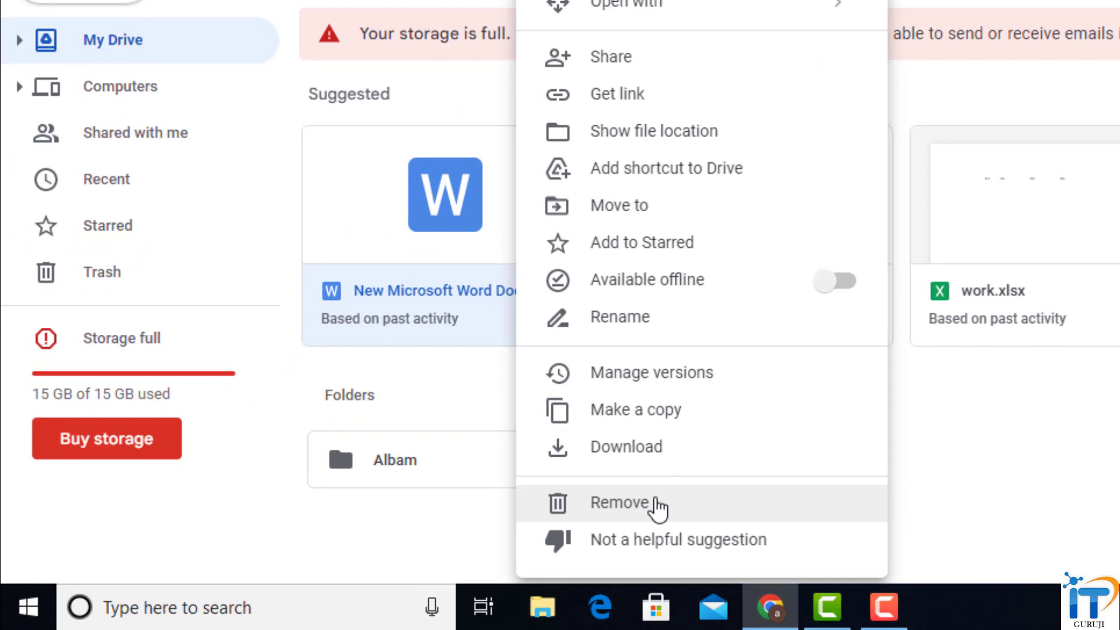
click(1050, 495)
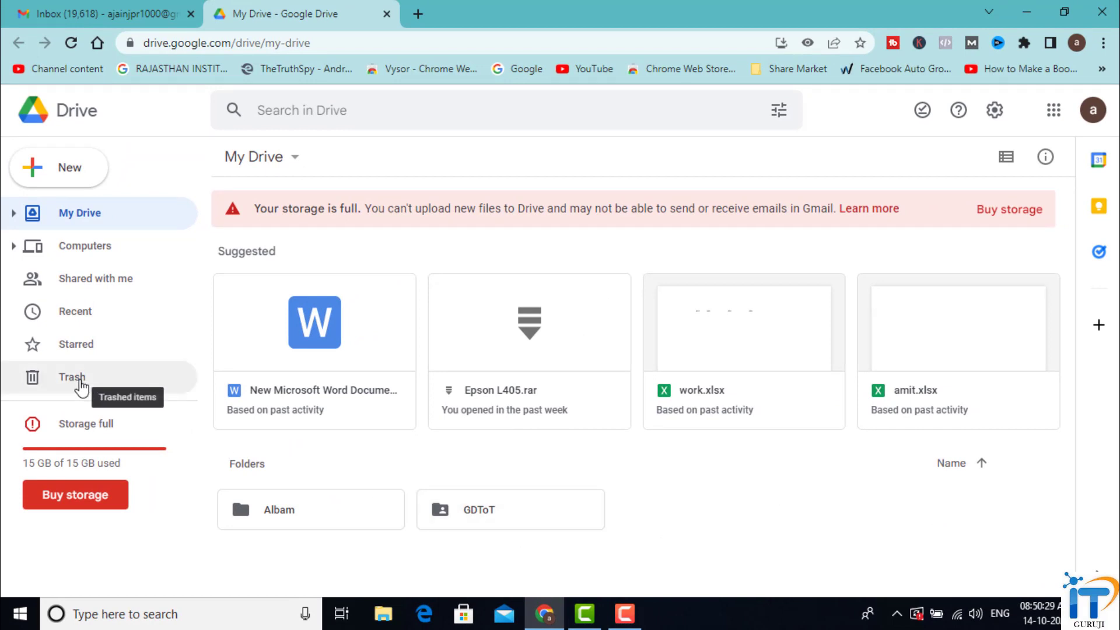
Check Drive's Trash, select the soft folder in it and go back to My Drive.
click(81, 385)
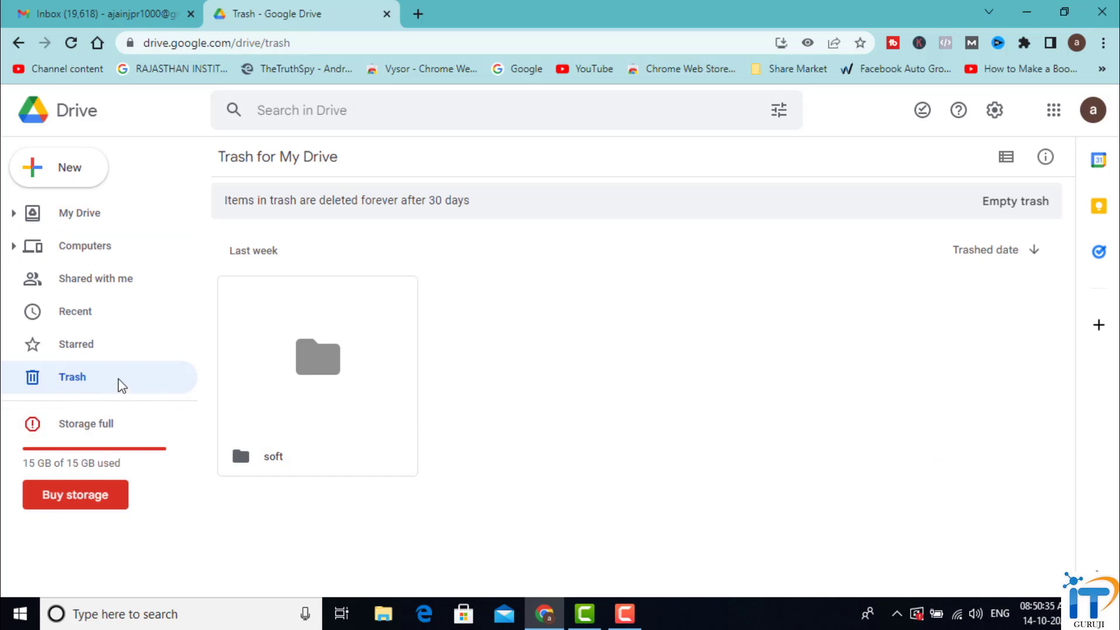
click(261, 380)
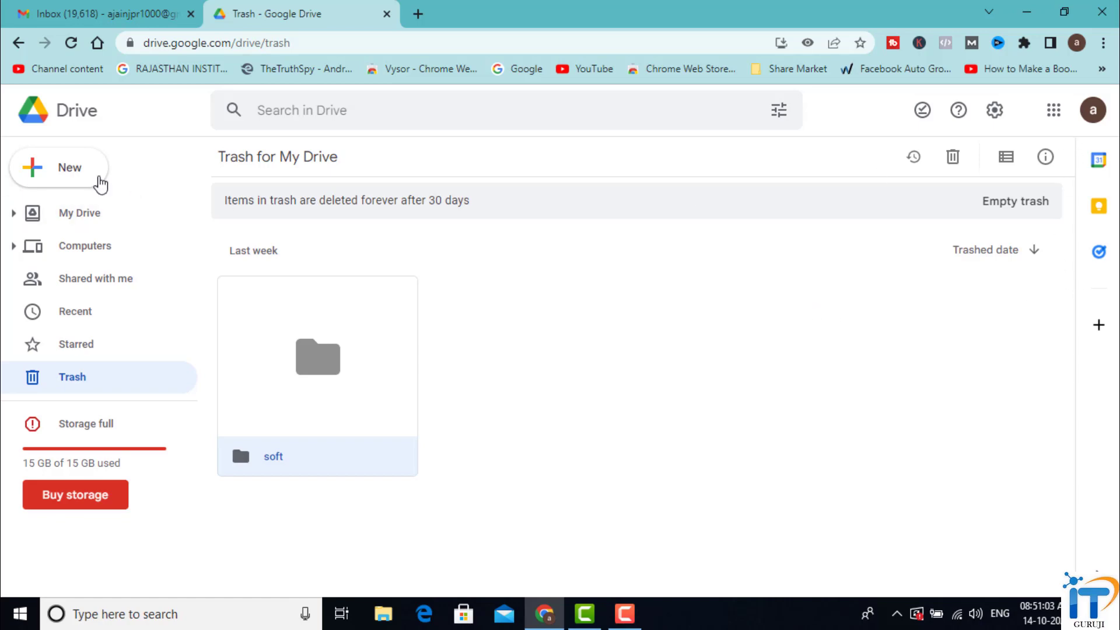
click(19, 42)
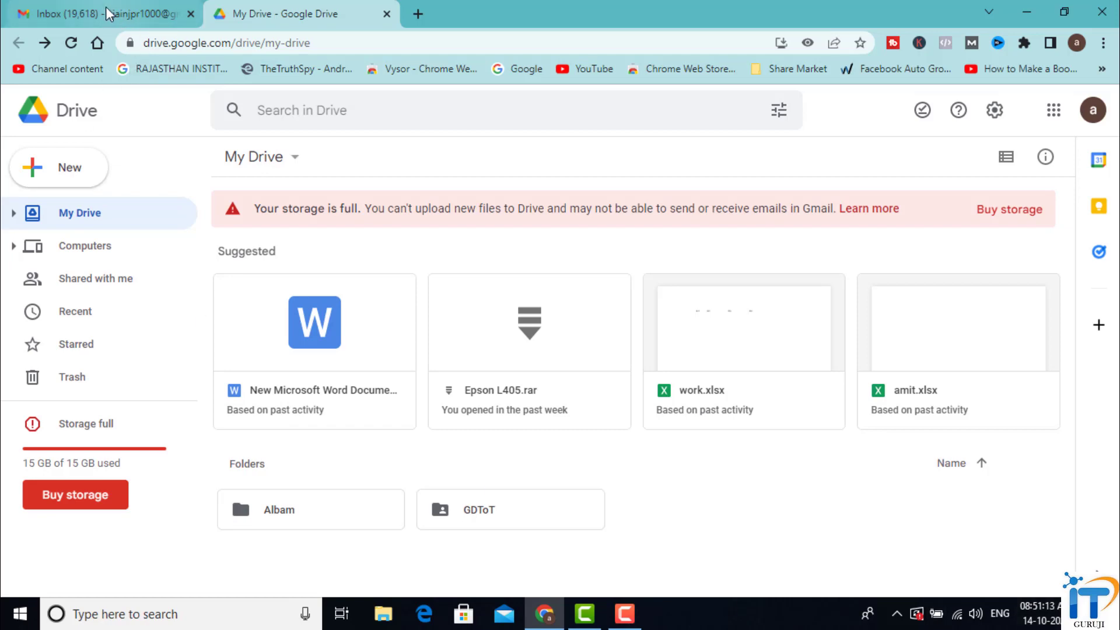
Switch back to Gmail's Inbox, expand the hidden mail folders and open Trash.
click(107, 13)
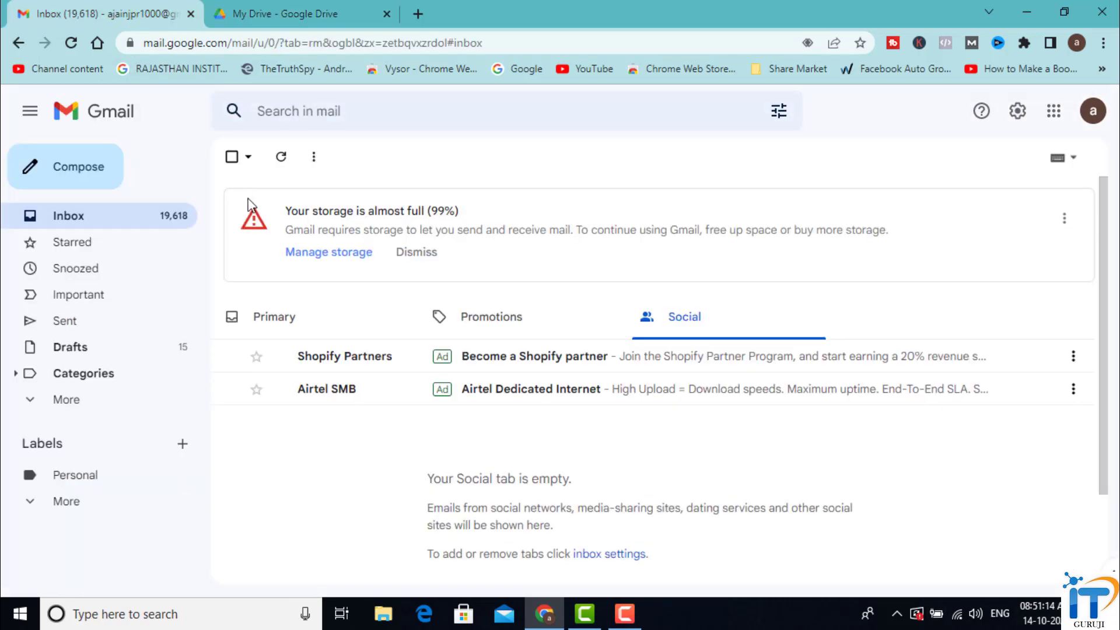
click(70, 217)
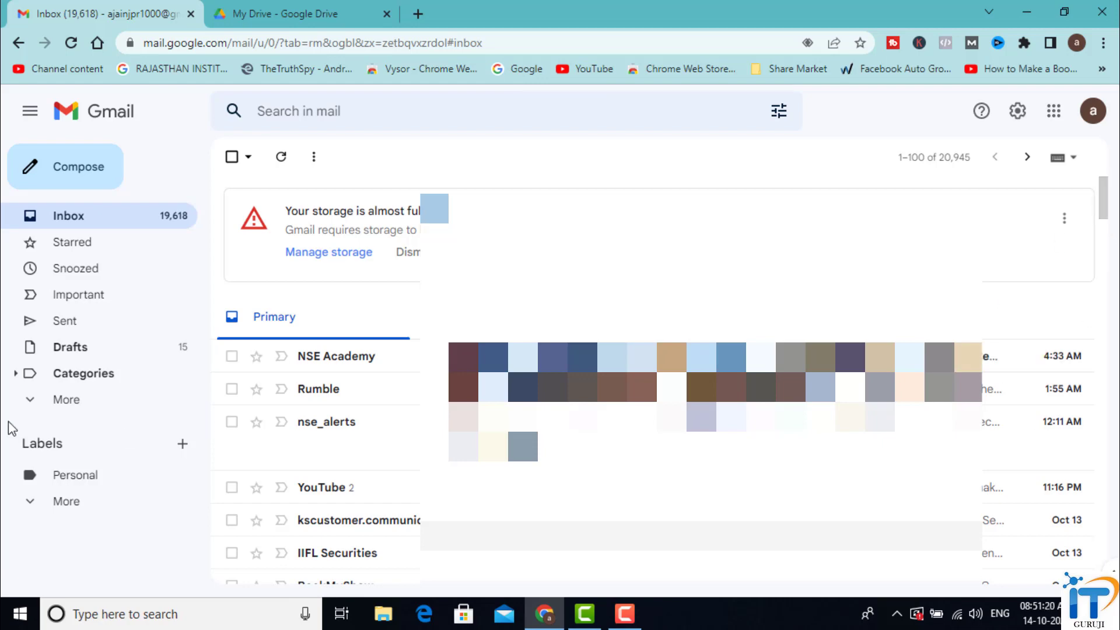
click(28, 402)
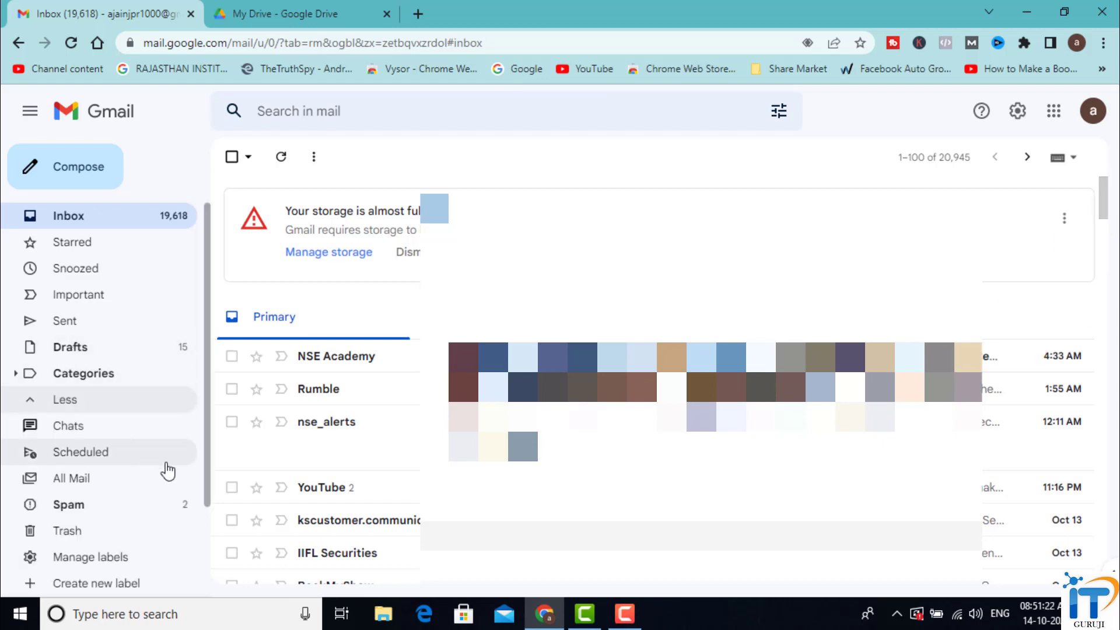
scroll(211, 472, down, 1)
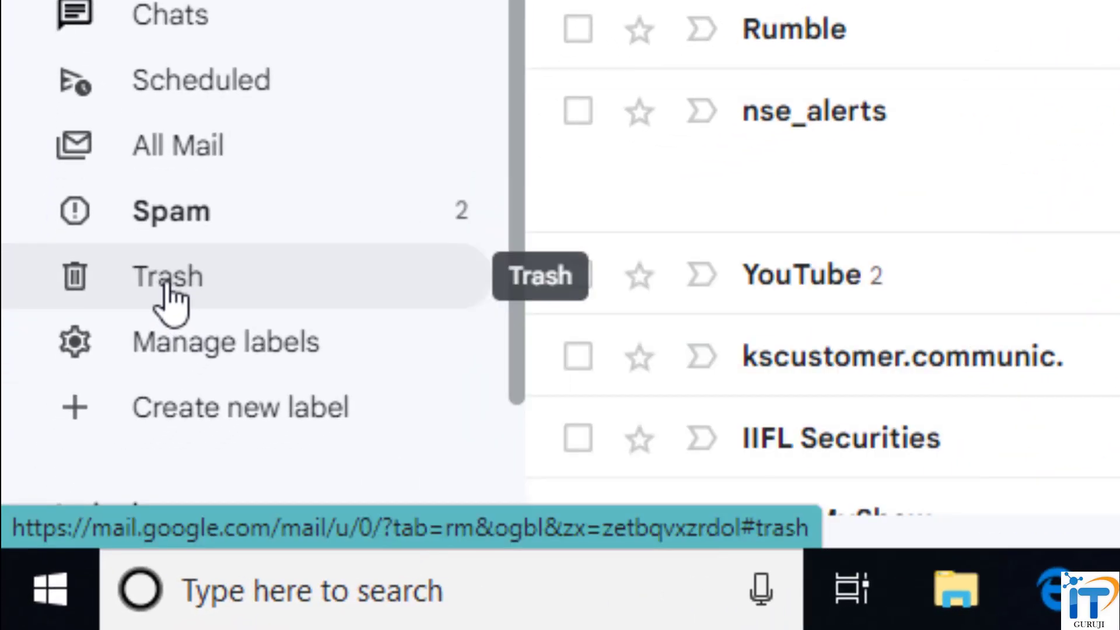
click(169, 280)
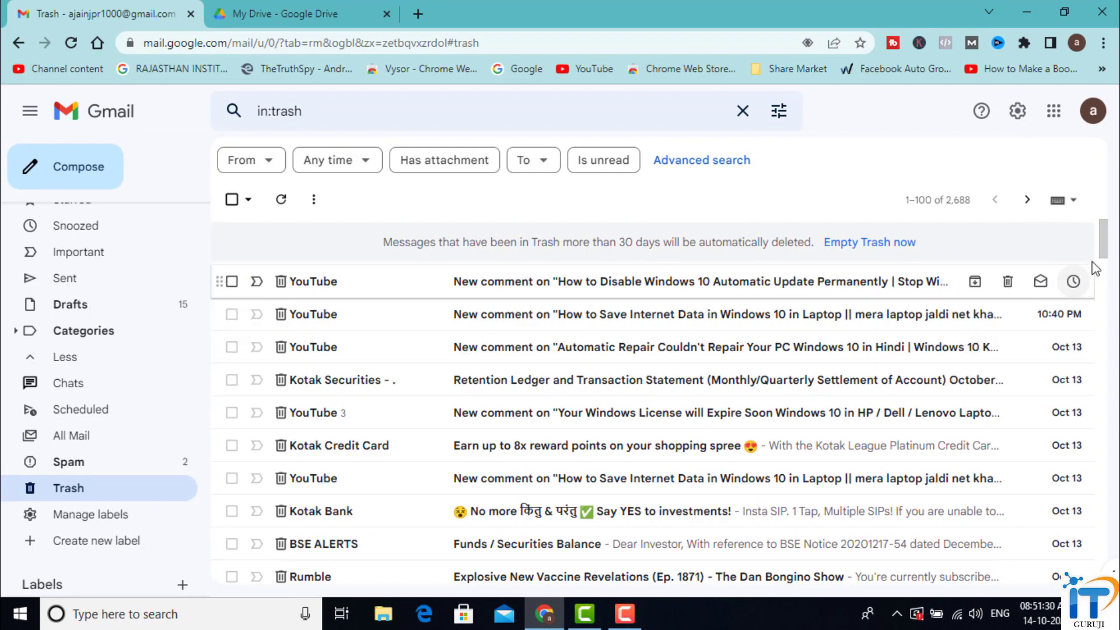
drag(1103, 240, 1082, 227)
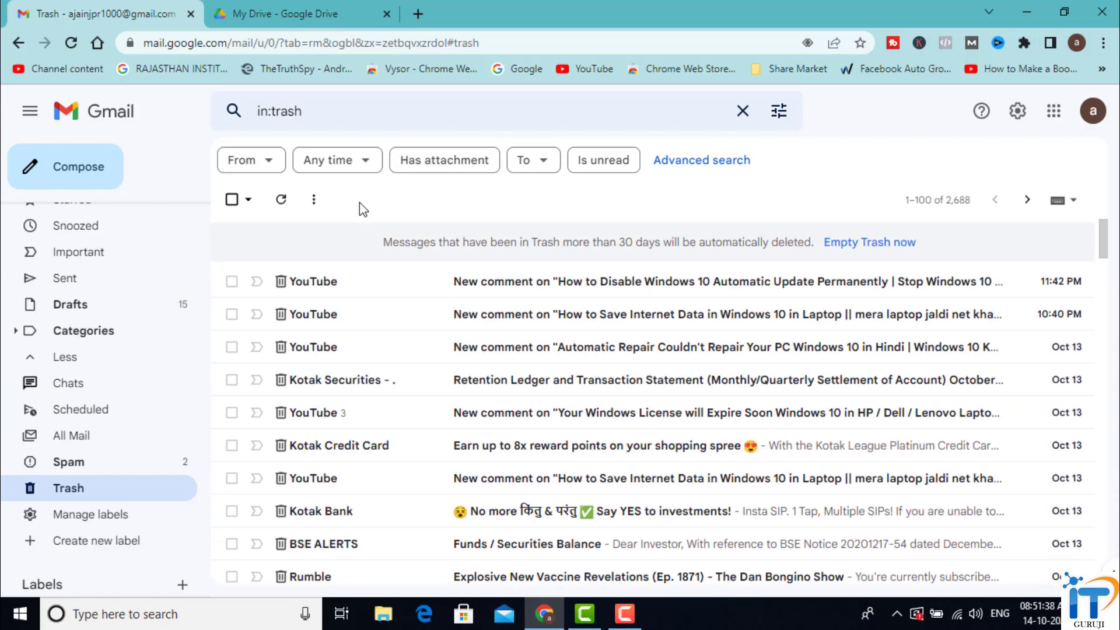
Select all conversations in Gmail's Trash, beyond the current page, and delete them forever.
click(232, 201)
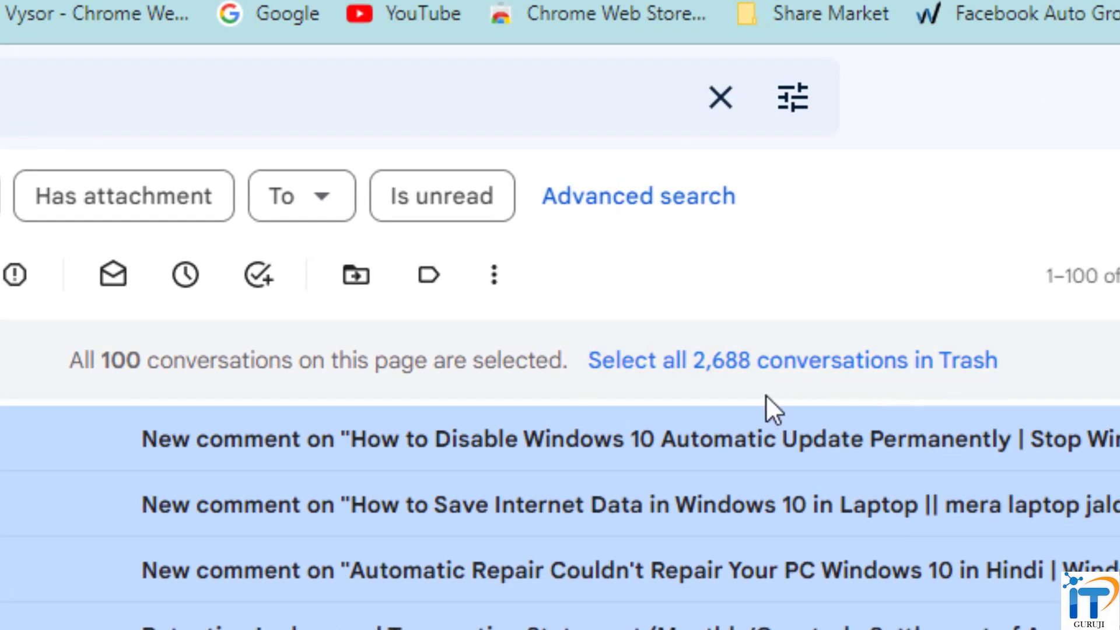
click(772, 361)
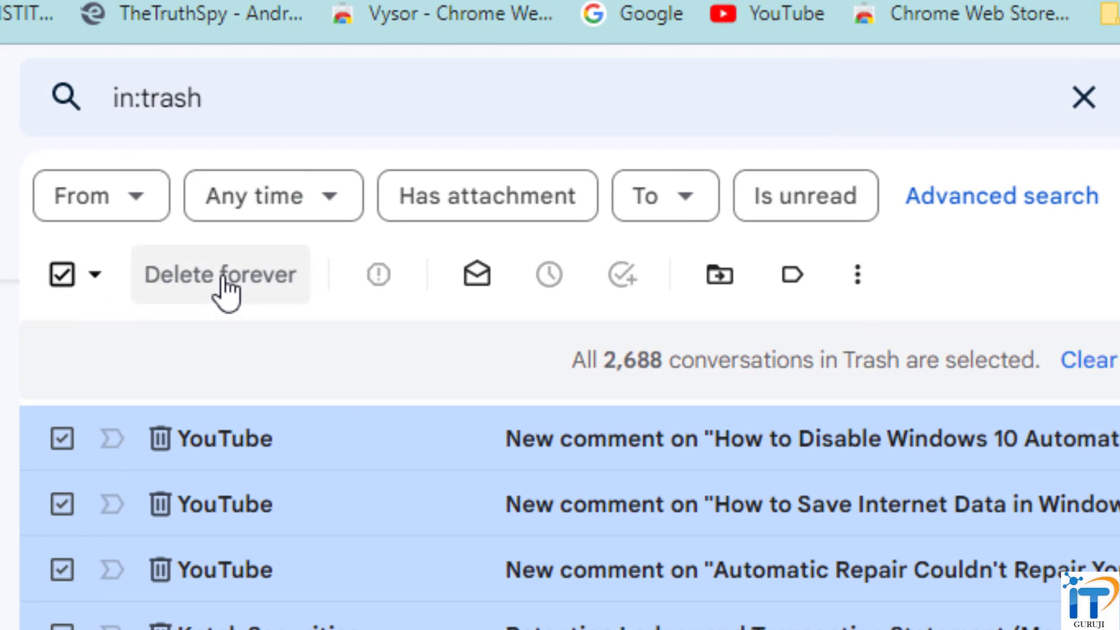
click(222, 285)
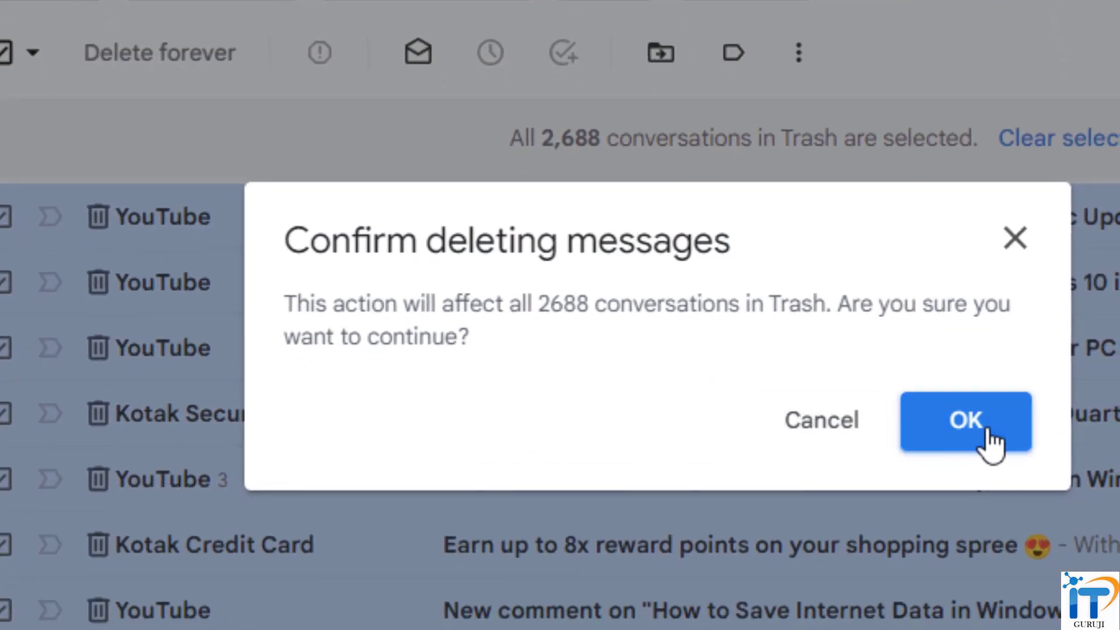
click(945, 438)
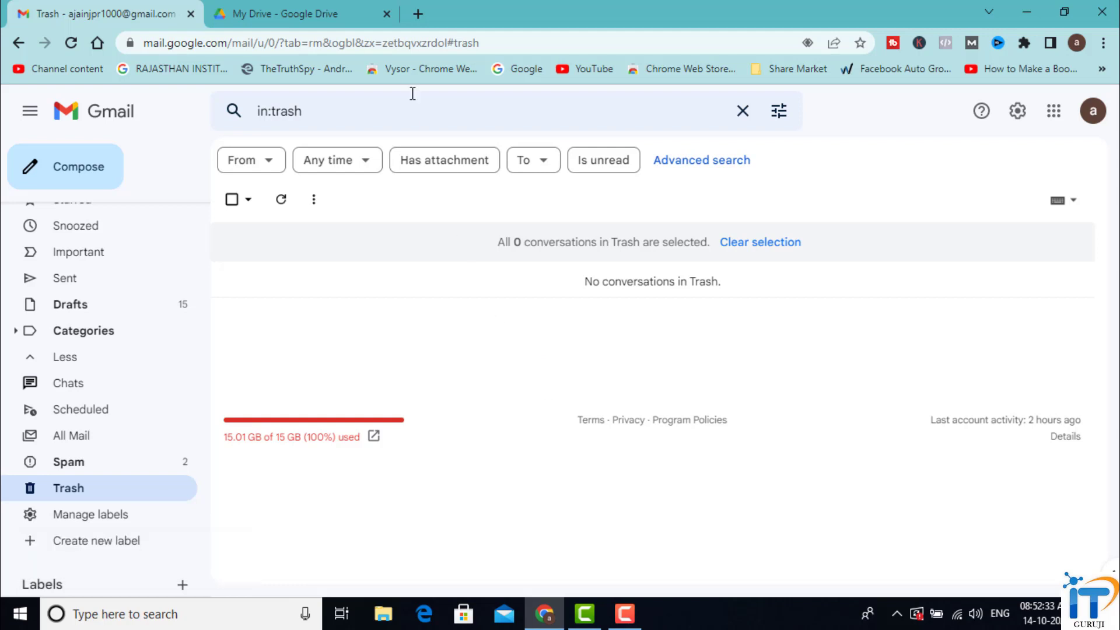
Leave Trash and return to the Inbox's Primary mail.
scroll(175, 355, down, 1)
scroll(199, 443, up, 2)
scroll(204, 443, up, 1)
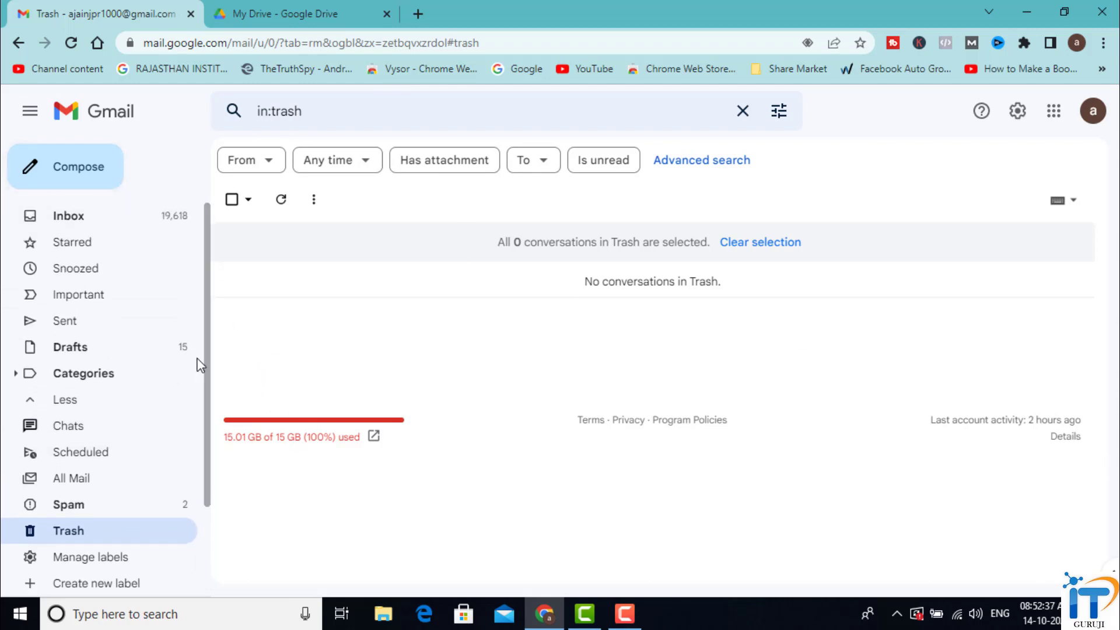
click(77, 217)
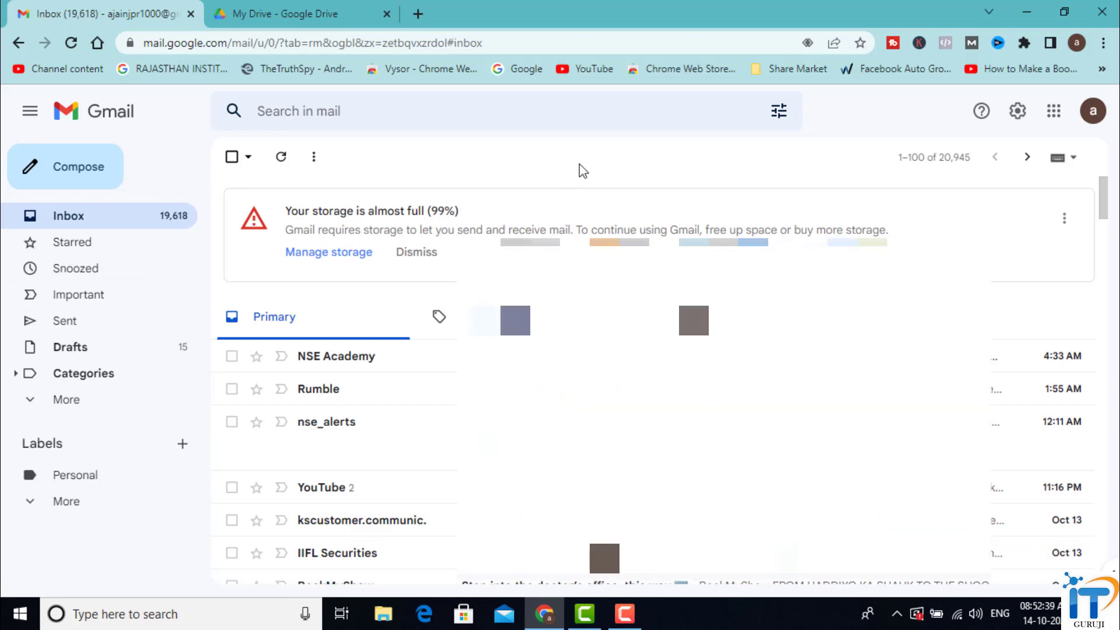